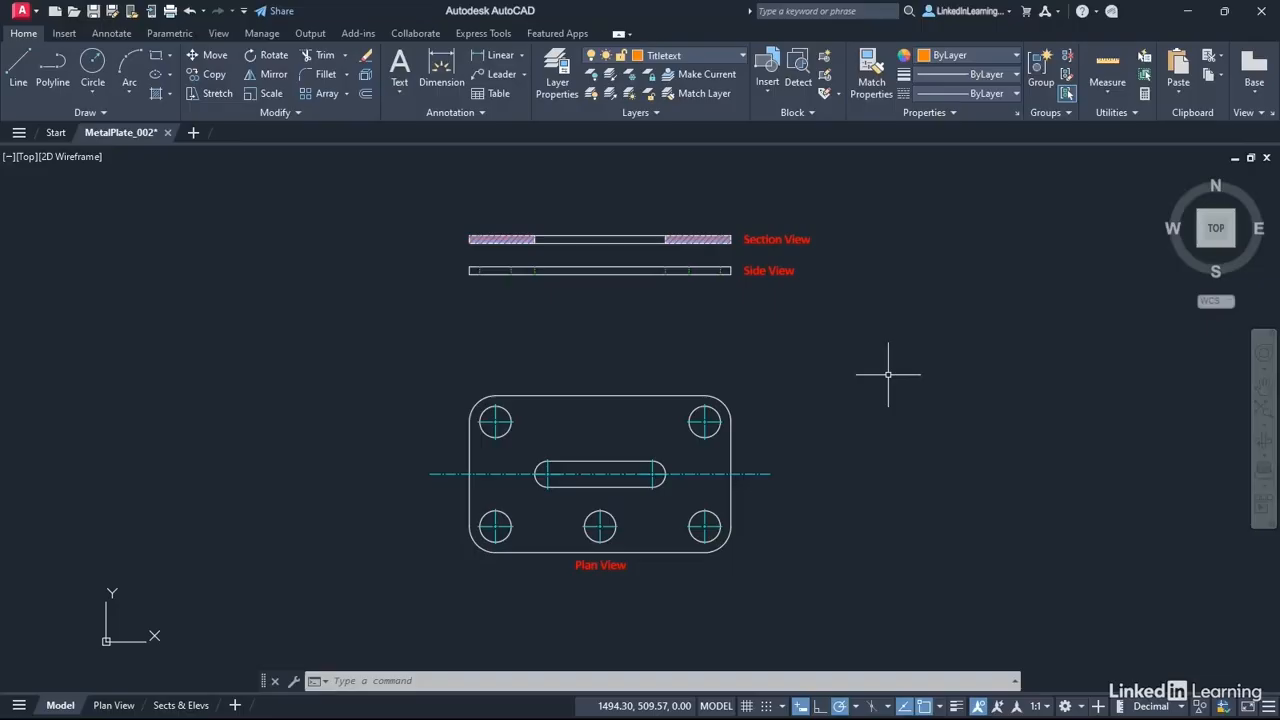
Make the Dimensions layer the current layer.
{"action": "left_click", "coordinate": [741, 56]}
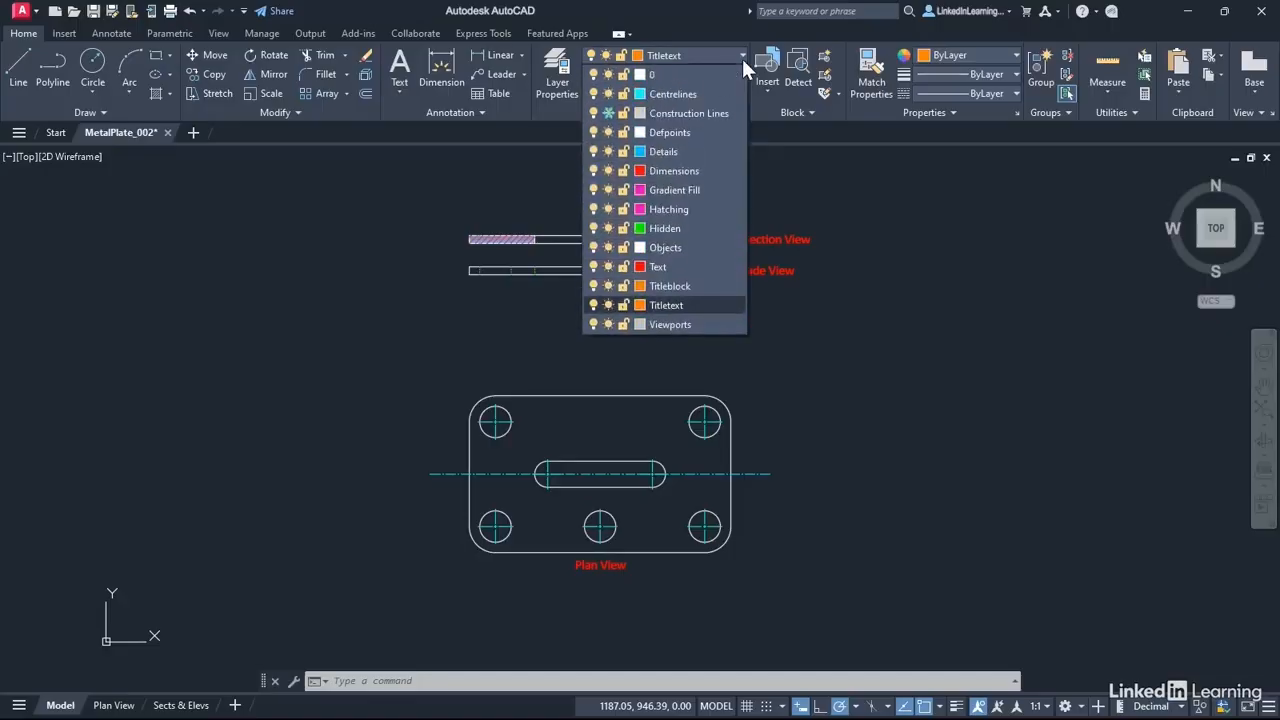
{"action": "left_click", "coordinate": [673, 171]}
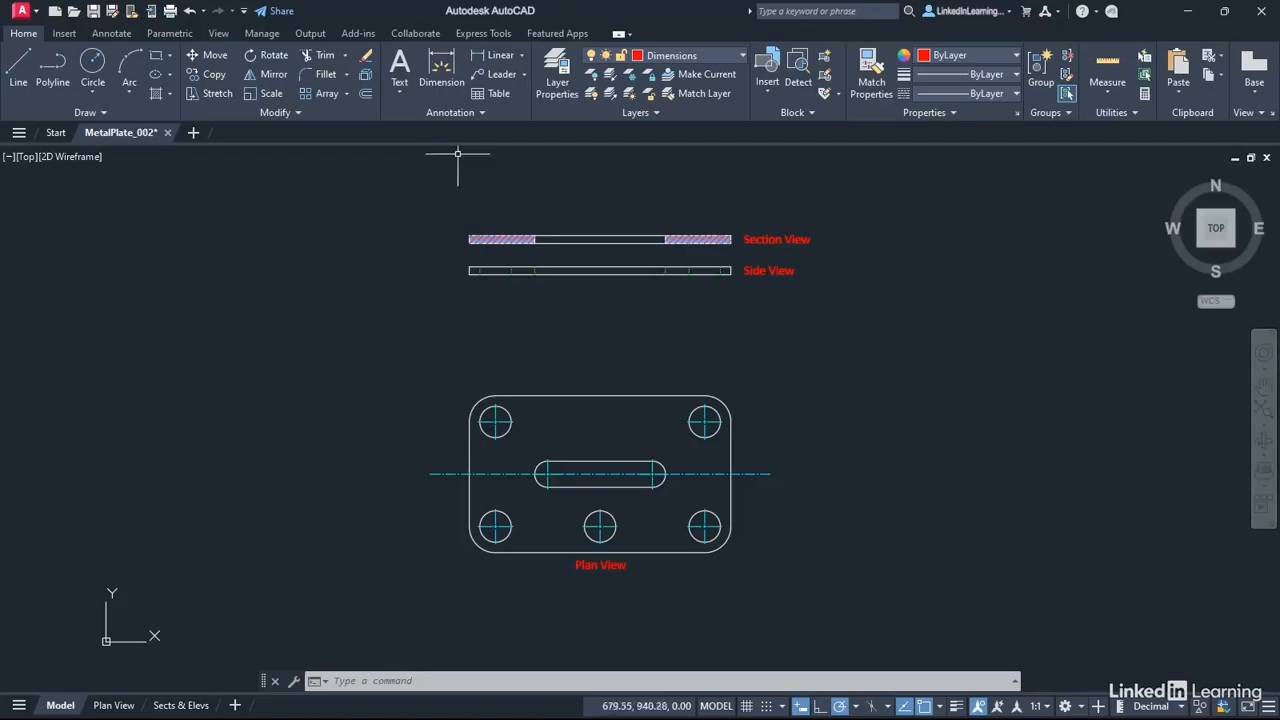
{"action": "left_click", "coordinate": [484, 112]}
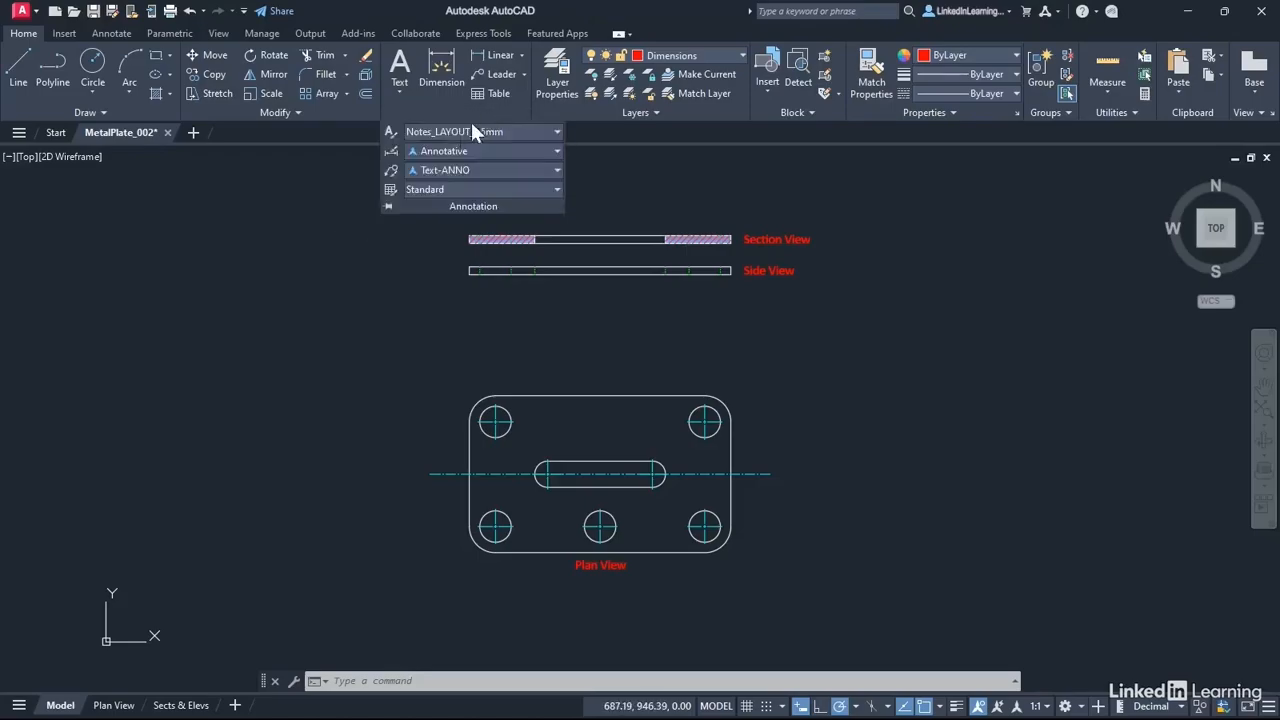
{"action": "left_click", "coordinate": [387, 206]}
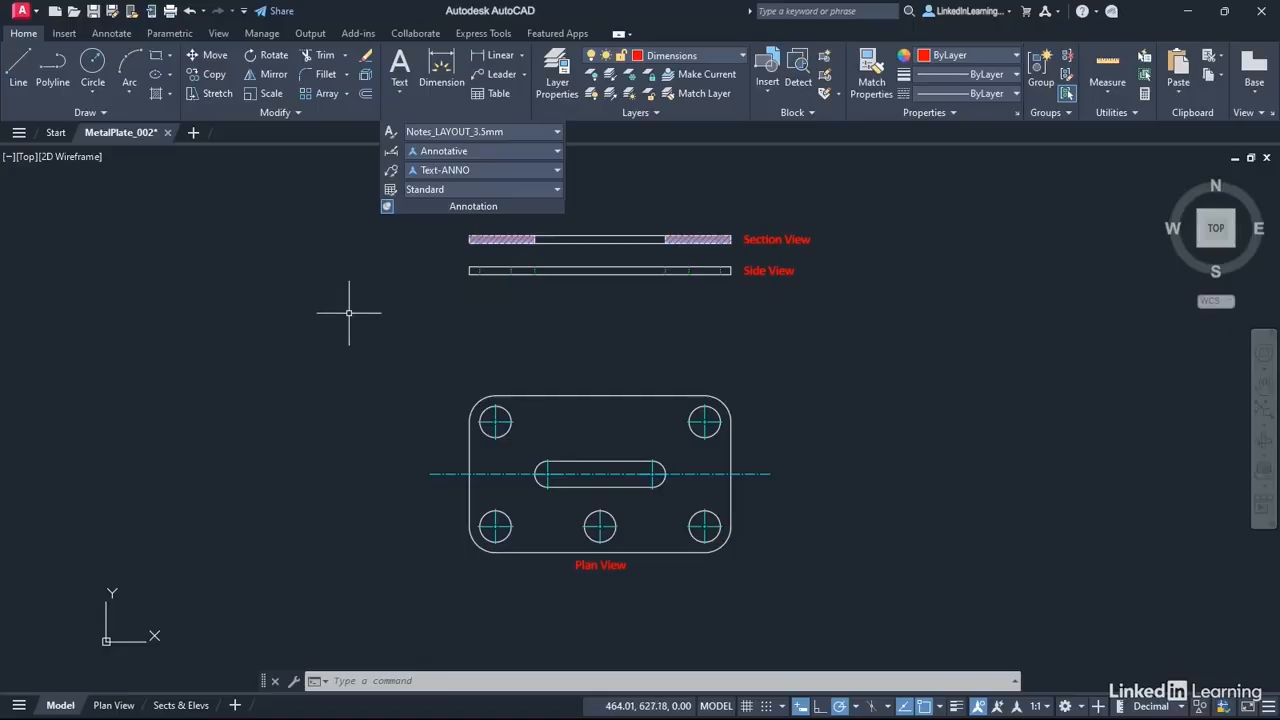
{"action": "left_click", "coordinate": [111, 33]}
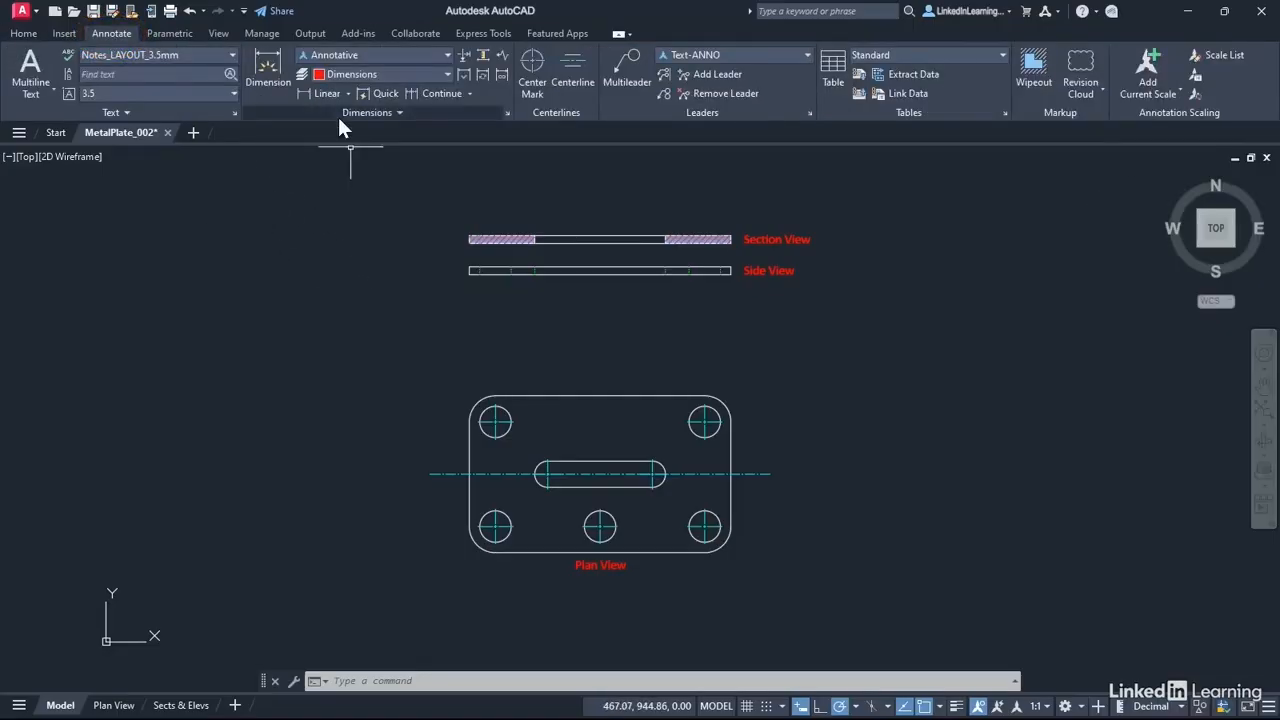
{"action": "left_click", "coordinate": [508, 114]}
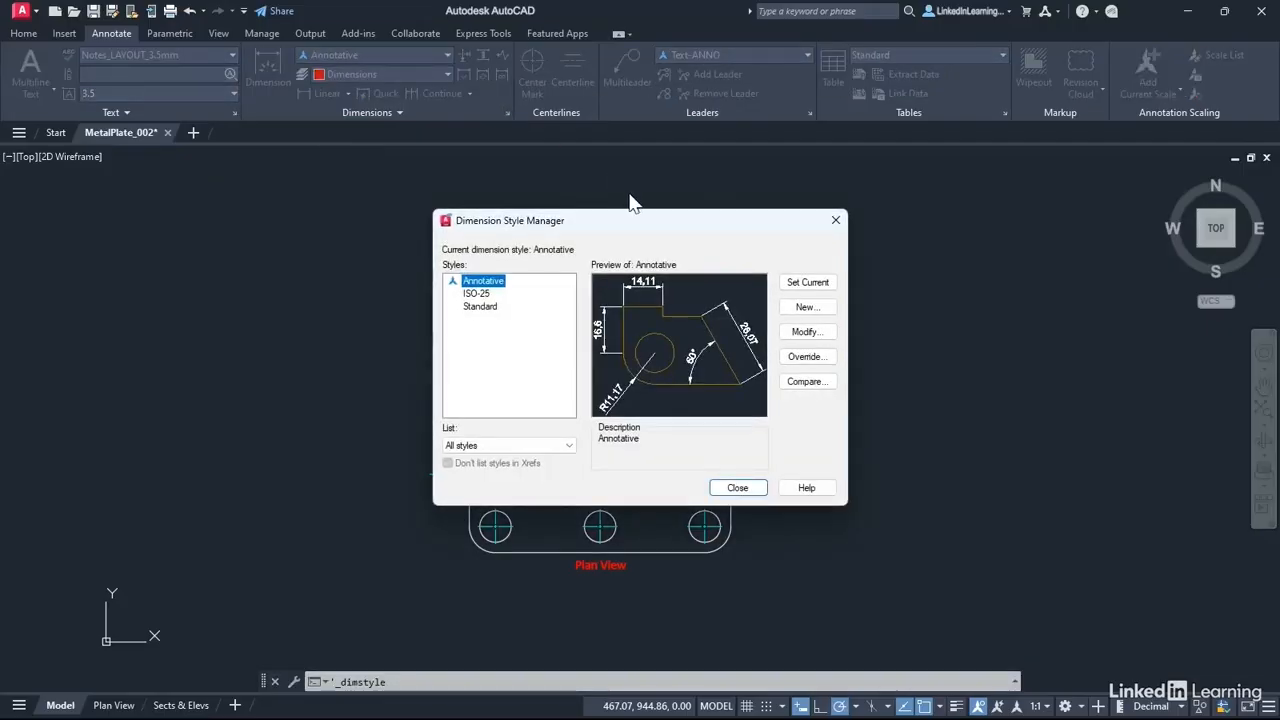
{"action": "left_click", "coordinate": [836, 220]}
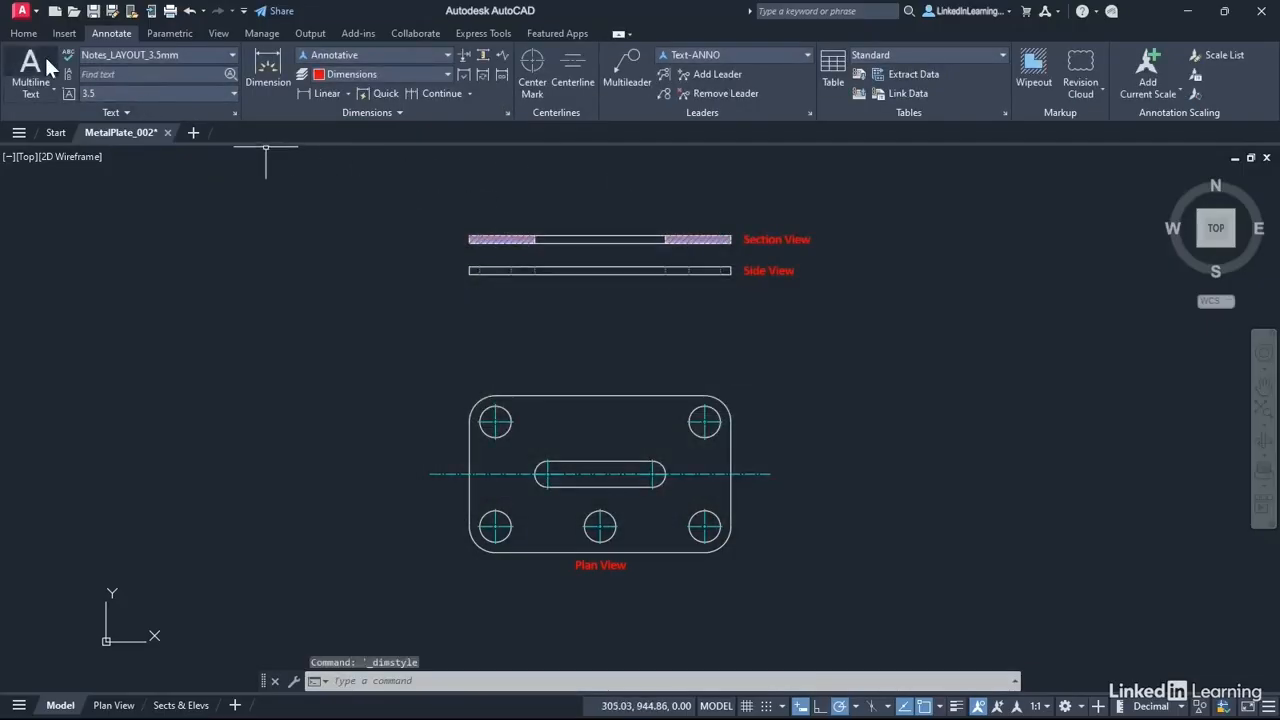
{"action": "left_click", "coordinate": [23, 33]}
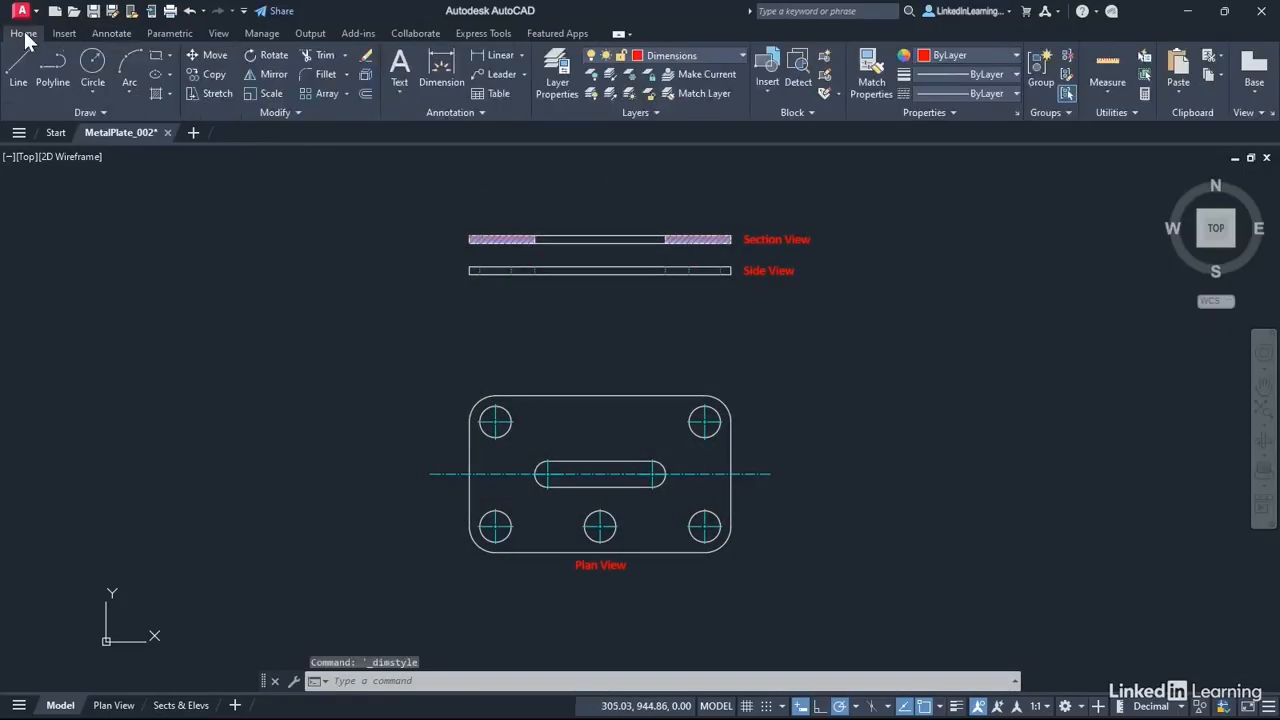
Create a new annotative dimension style named Training_ANNO, based on Annotative and used for all dimensions.
{"action": "left_click", "coordinate": [482, 112]}
{"action": "left_click", "coordinate": [387, 207]}
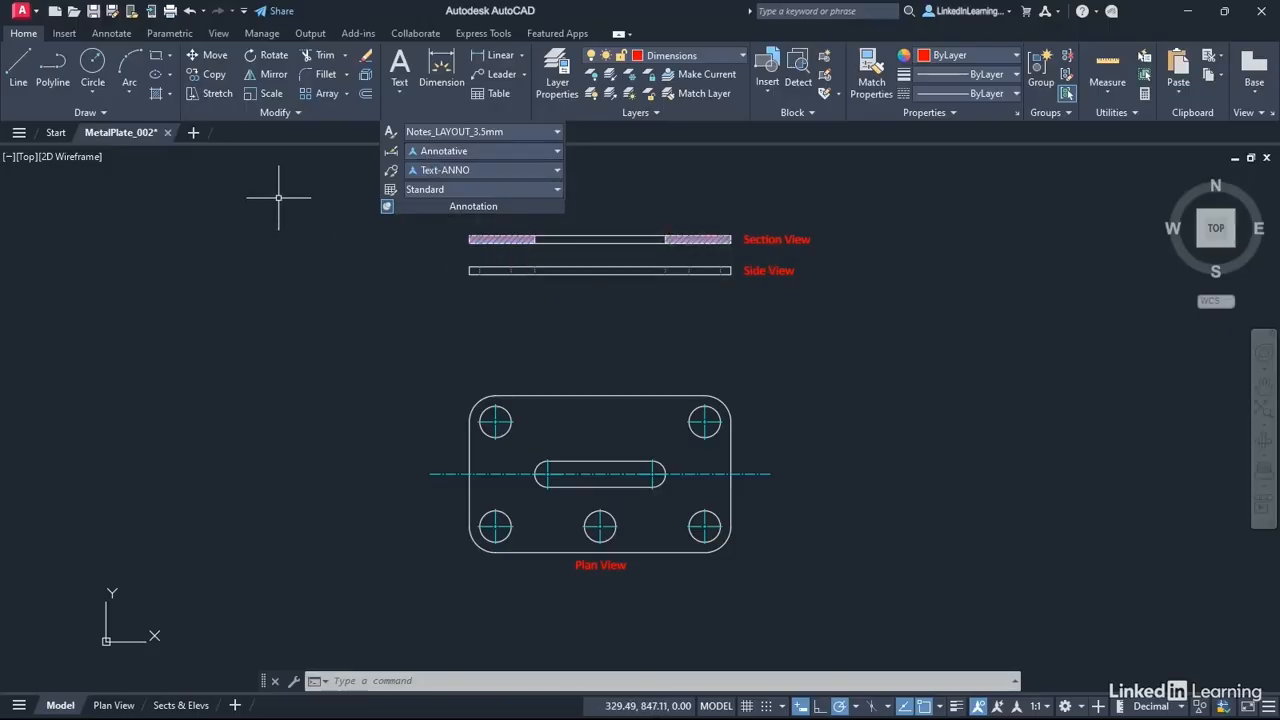
{"action": "left_click", "coordinate": [391, 156]}
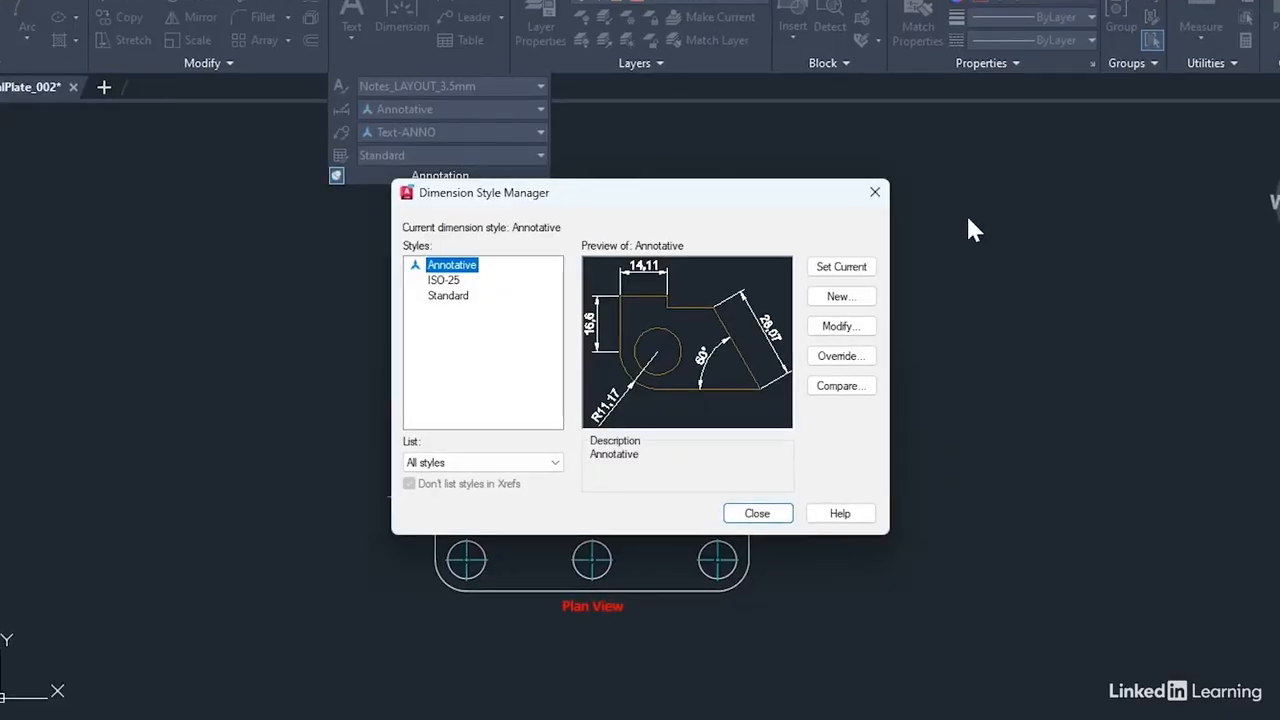
{"action": "left_click", "coordinate": [856, 302]}
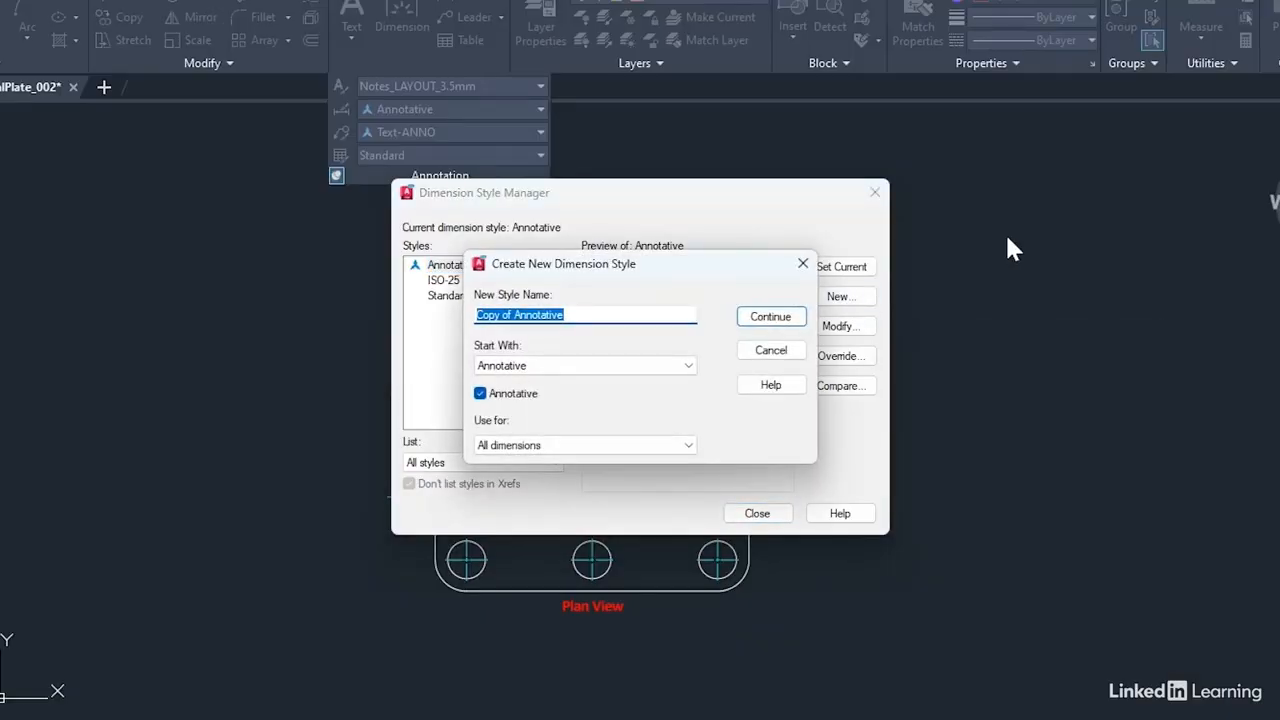
{"action": "type", "text": "Training_"}
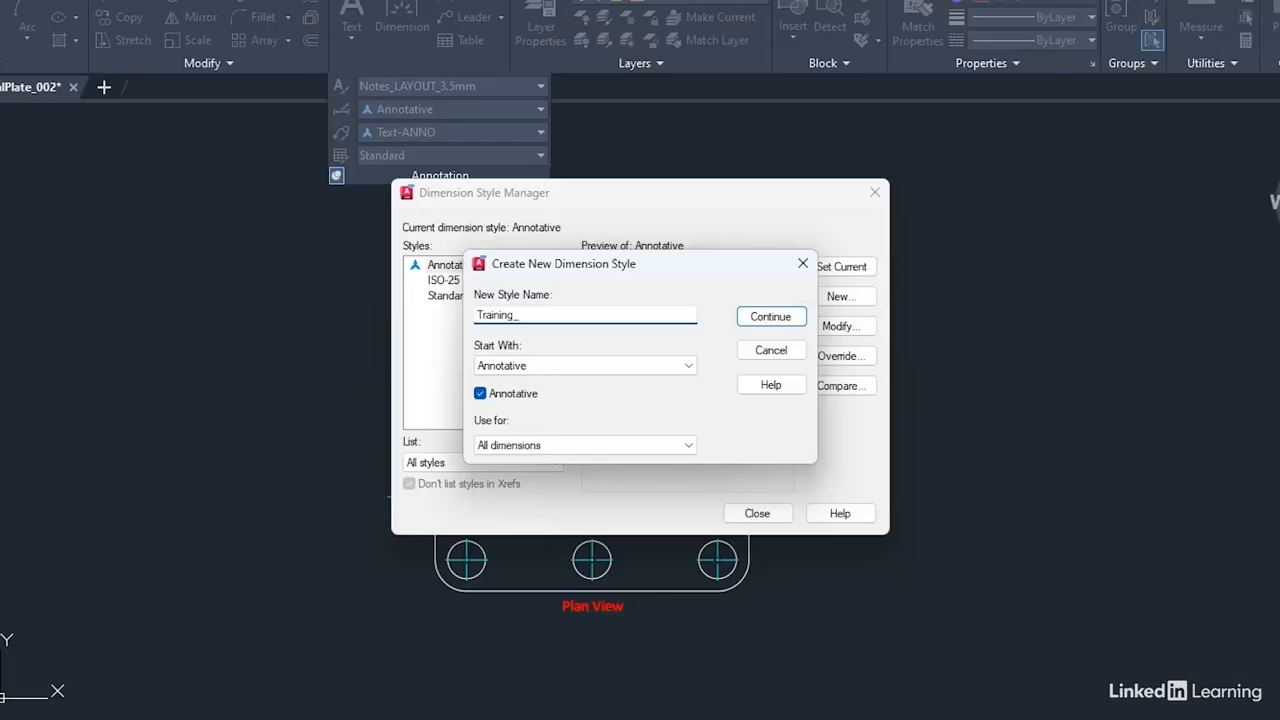
{"action": "type", "text": "ANNO"}
{"action": "left_click", "coordinate": [690, 366]}
{"action": "left_click", "coordinate": [549, 383]}
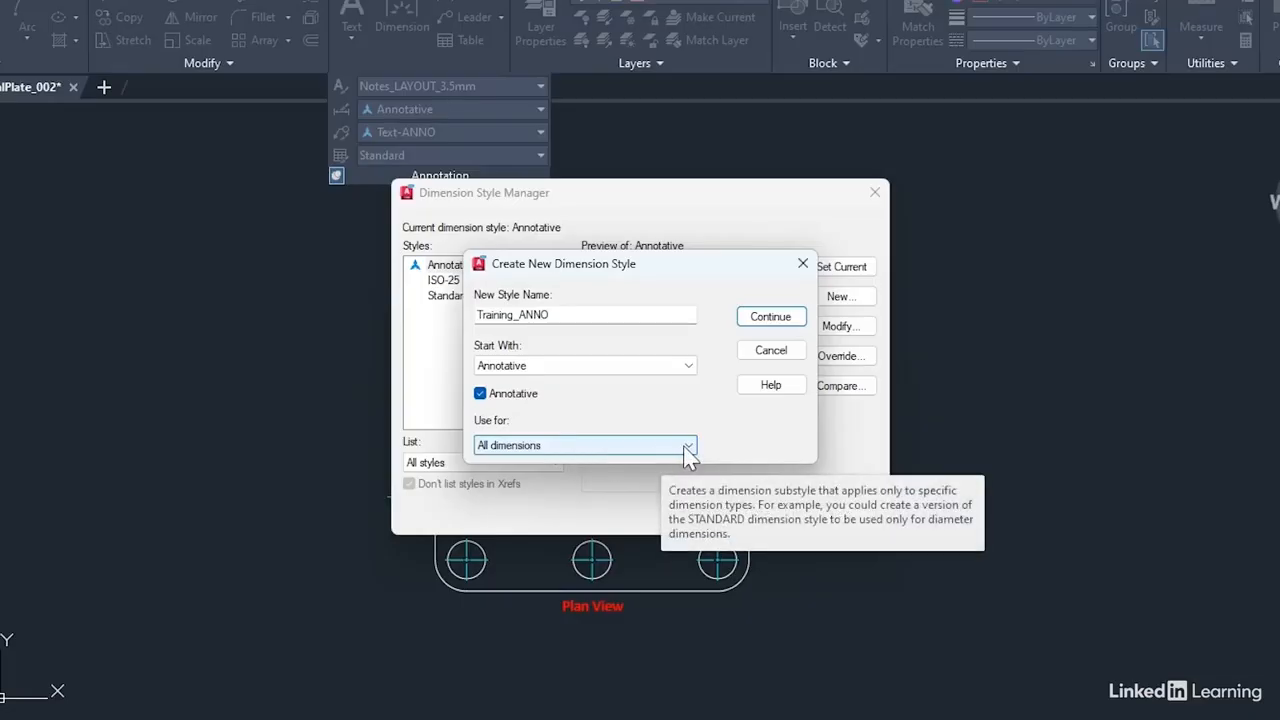
{"action": "left_click", "coordinate": [688, 448]}
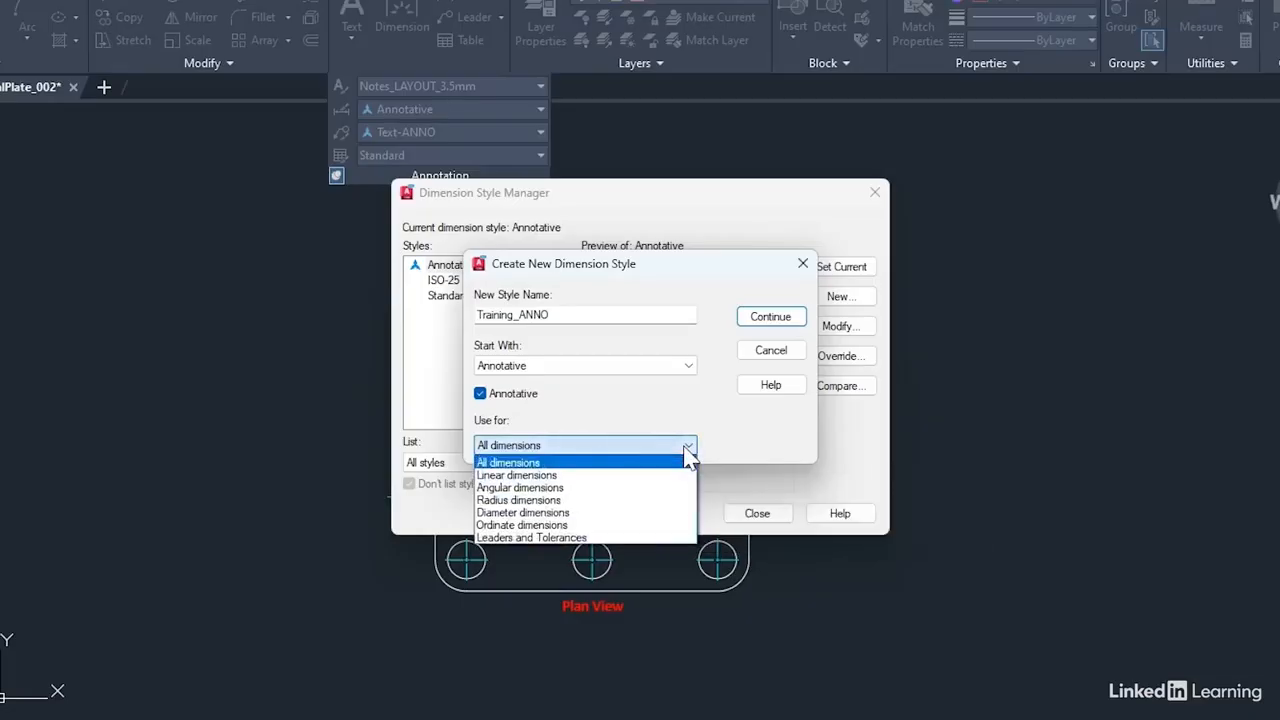
{"action": "left_click", "coordinate": [519, 464]}
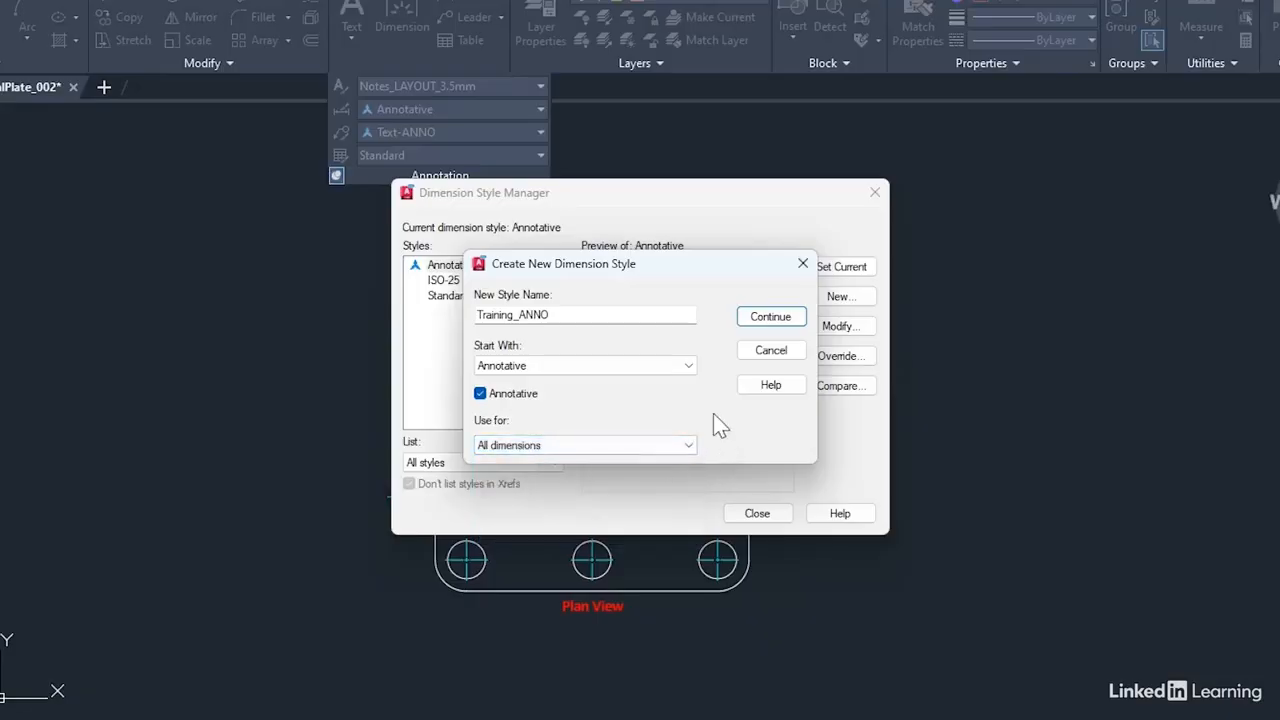
{"action": "left_click", "coordinate": [768, 318]}
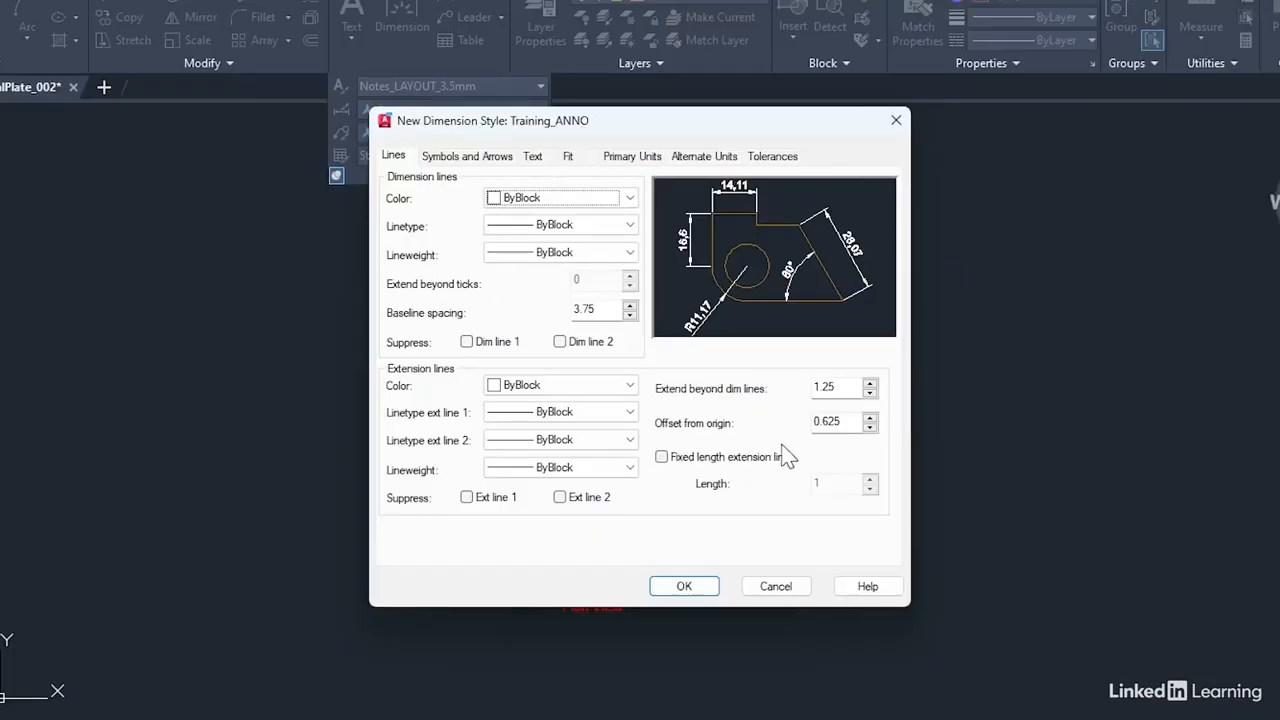
{"action": "left_click", "coordinate": [455, 158]}
{"action": "left_click", "coordinate": [528, 158]}
{"action": "left_click", "coordinate": [391, 157]}
Set the dimension lines' color, linetype and lineweight to ByLayer and their baseline spacing to 10.
{"action": "left_click", "coordinate": [585, 198]}
{"action": "left_click", "coordinate": [562, 212]}
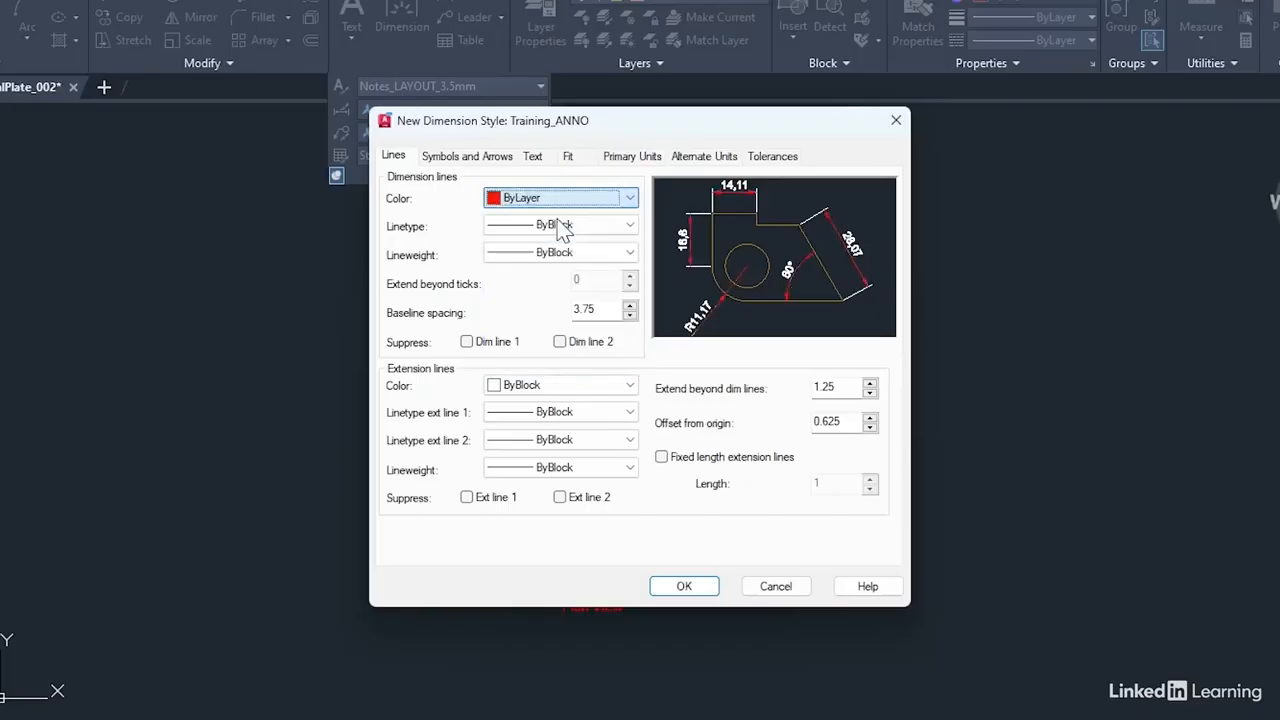
{"action": "left_click", "coordinate": [562, 226]}
{"action": "left_click", "coordinate": [565, 242]}
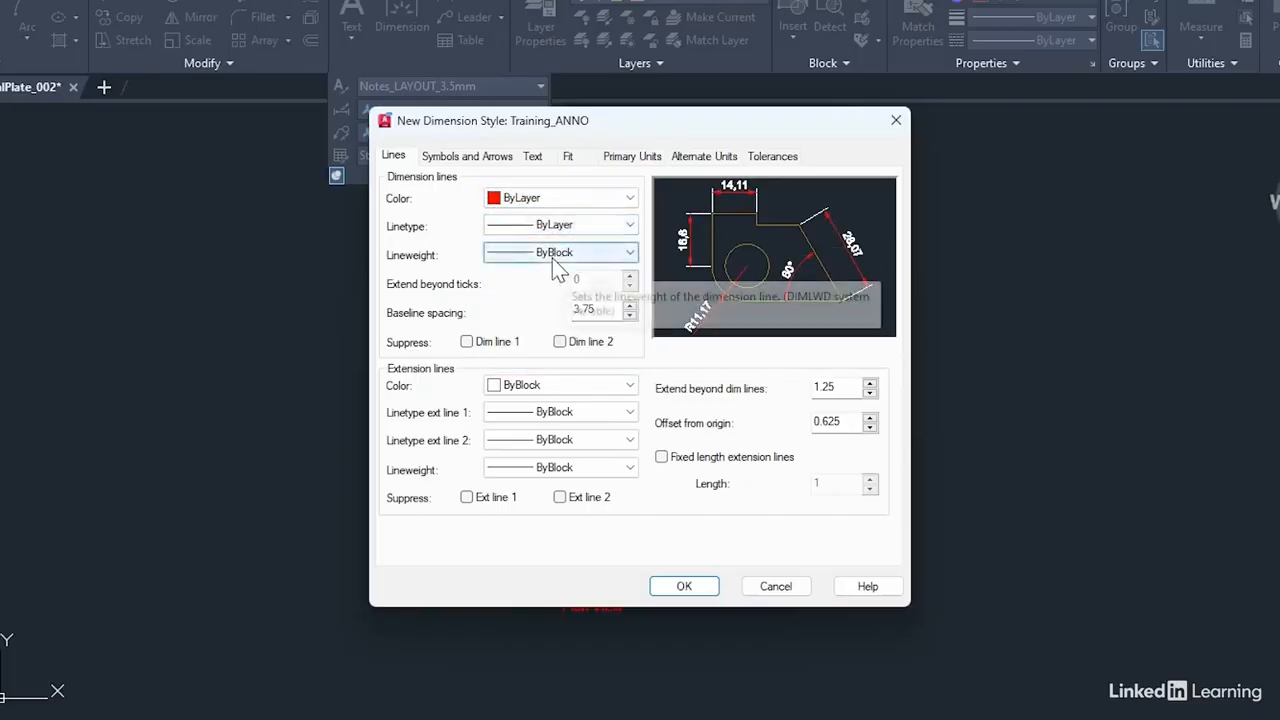
{"action": "left_click", "coordinate": [552, 259]}
{"action": "left_click", "coordinate": [562, 274]}
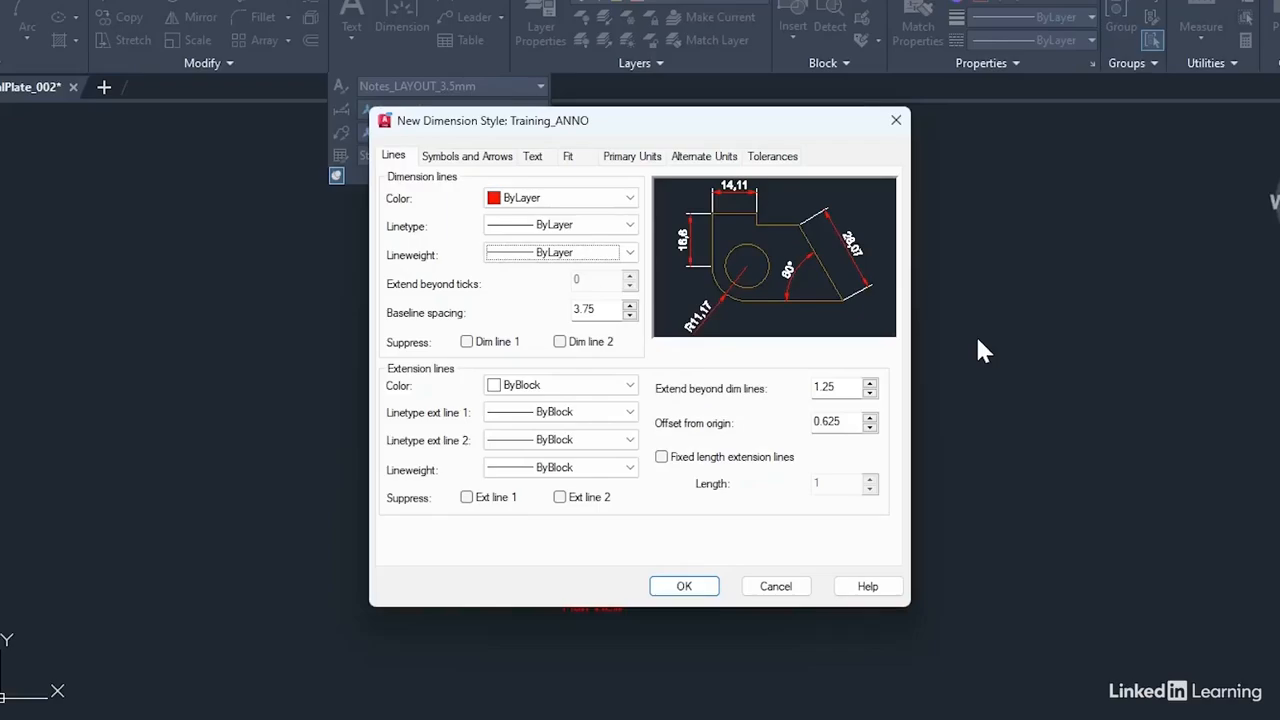
{"action": "double_click", "coordinate": [600, 309]}
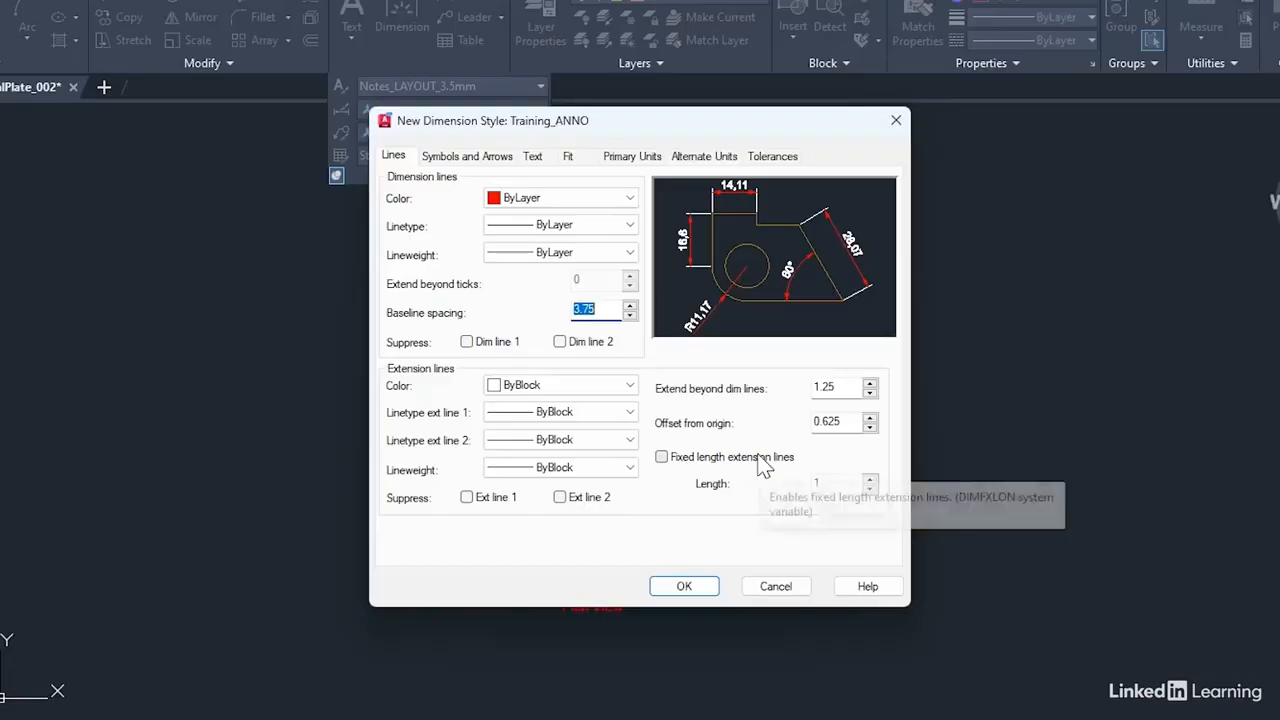
{"action": "type", "text": "10"}
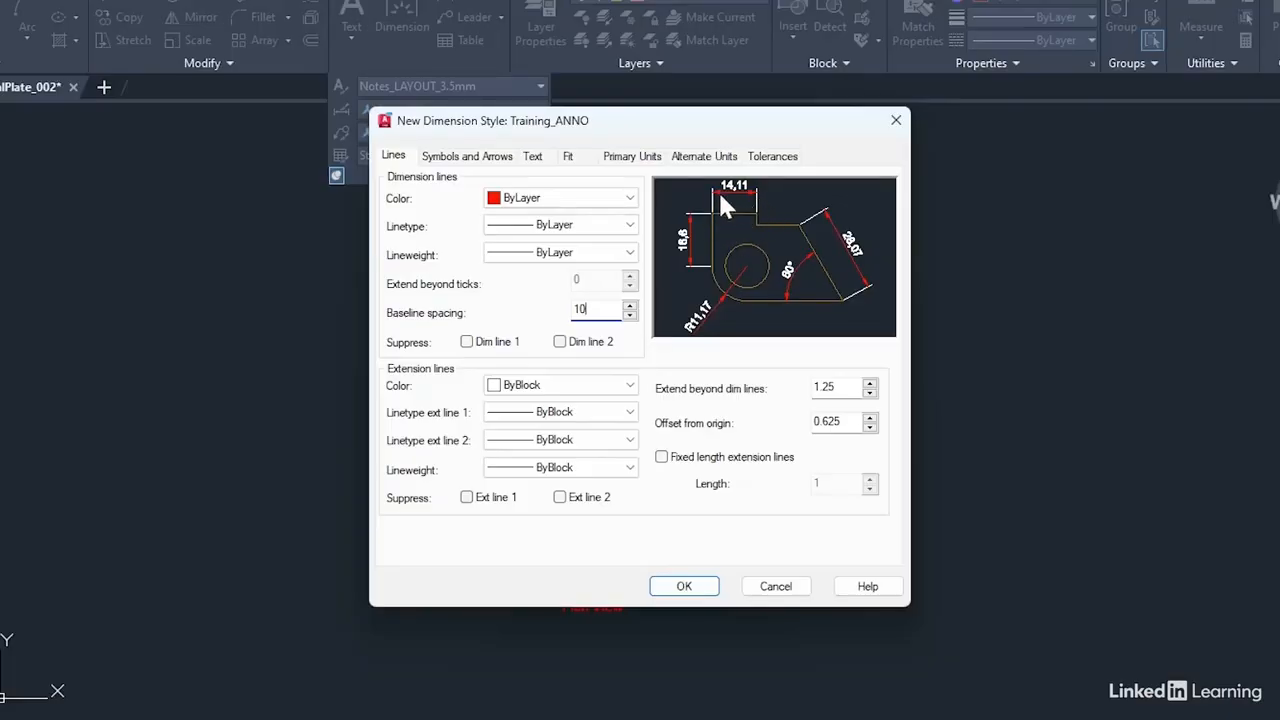
Set the extension lines' color, both linetypes and lineweight to ByLayer.
{"action": "left_click", "coordinate": [548, 387]}
{"action": "left_click", "coordinate": [540, 405]}
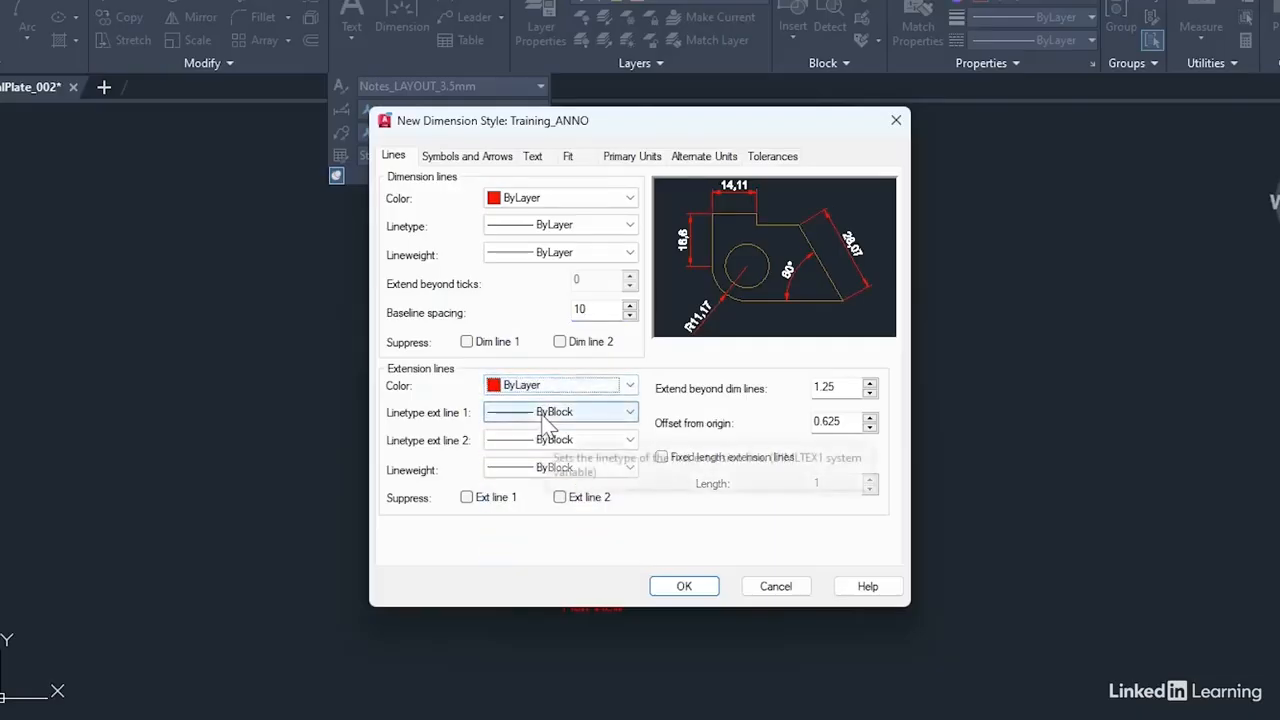
{"action": "left_click", "coordinate": [548, 412]}
{"action": "left_click", "coordinate": [555, 440]}
{"action": "left_click", "coordinate": [556, 440]}
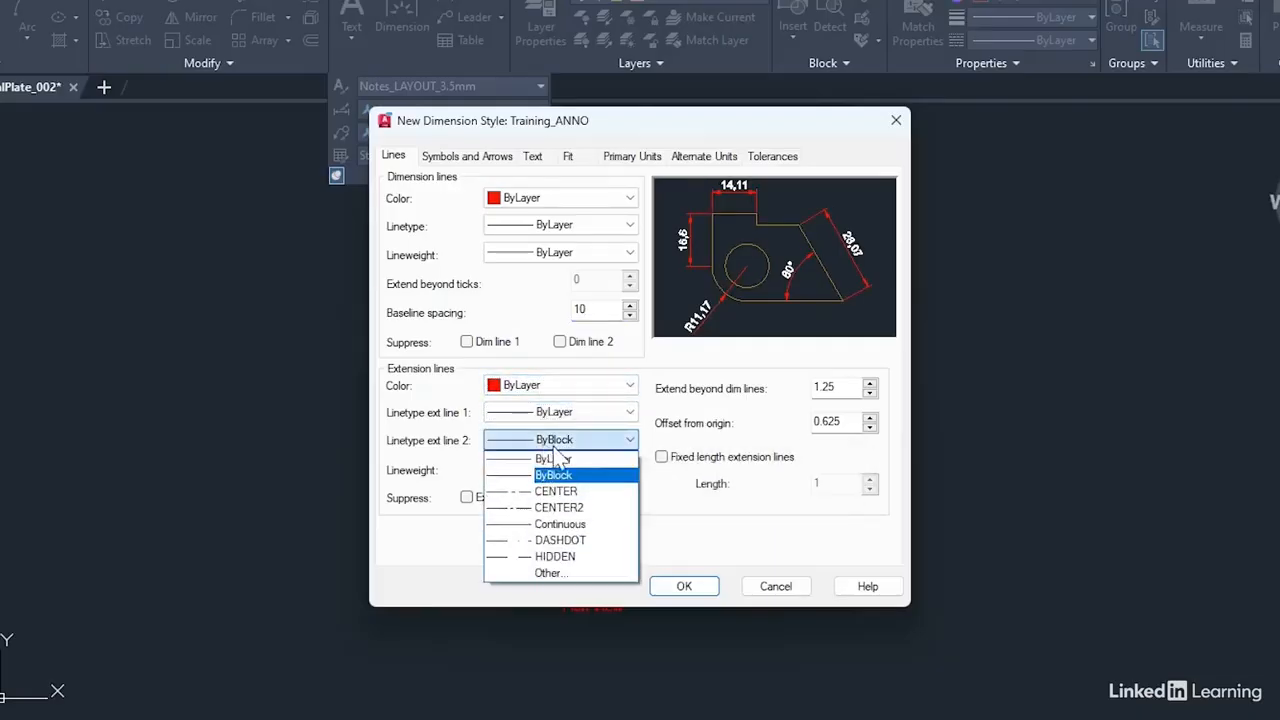
{"action": "left_click", "coordinate": [560, 457]}
{"action": "left_click", "coordinate": [548, 470]}
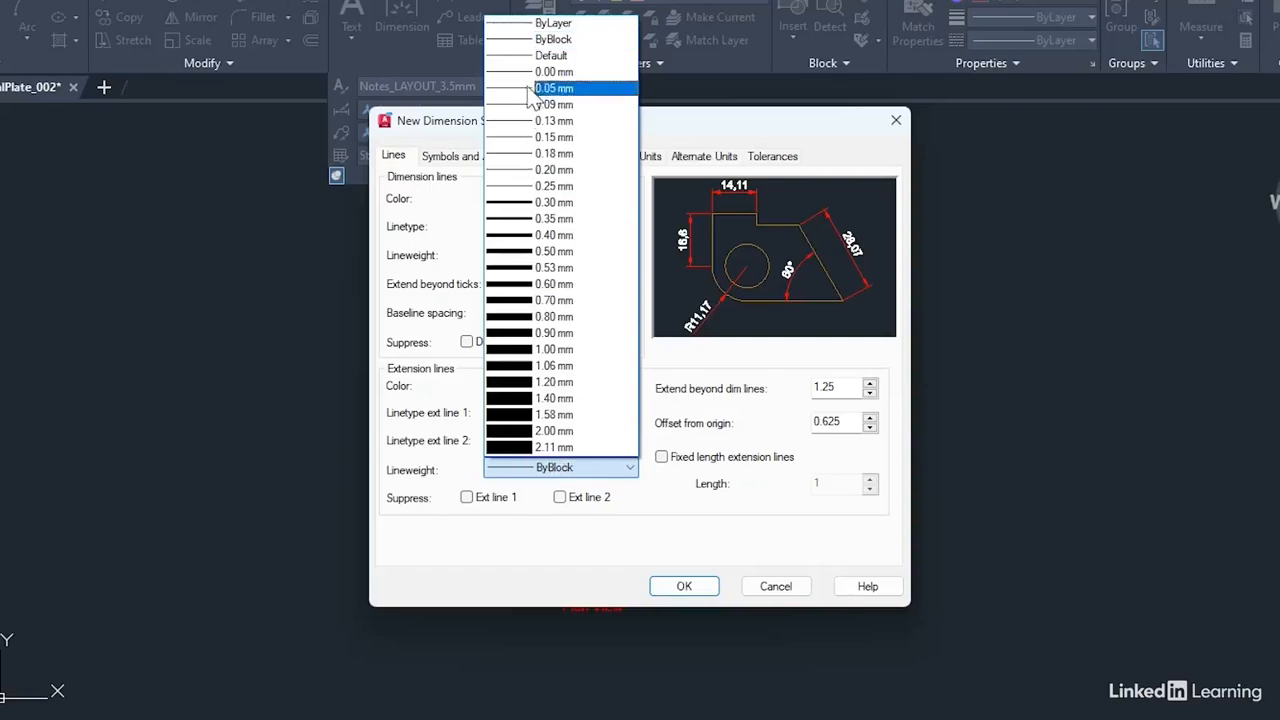
{"action": "left_click", "coordinate": [559, 27]}
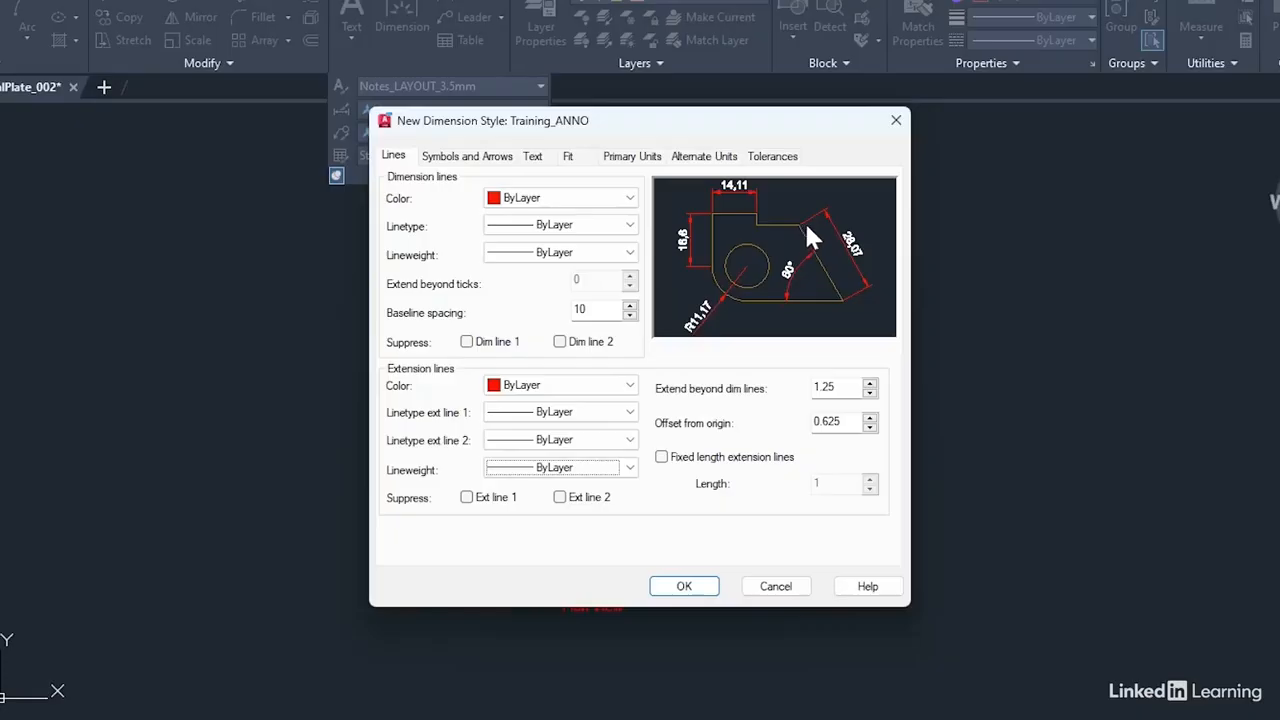
Extend the extension lines 2.5 beyond the dimension lines and offset them 4 from the origin.
{"action": "double_click", "coordinate": [843, 385]}
{"action": "type", "text": "2.5"}
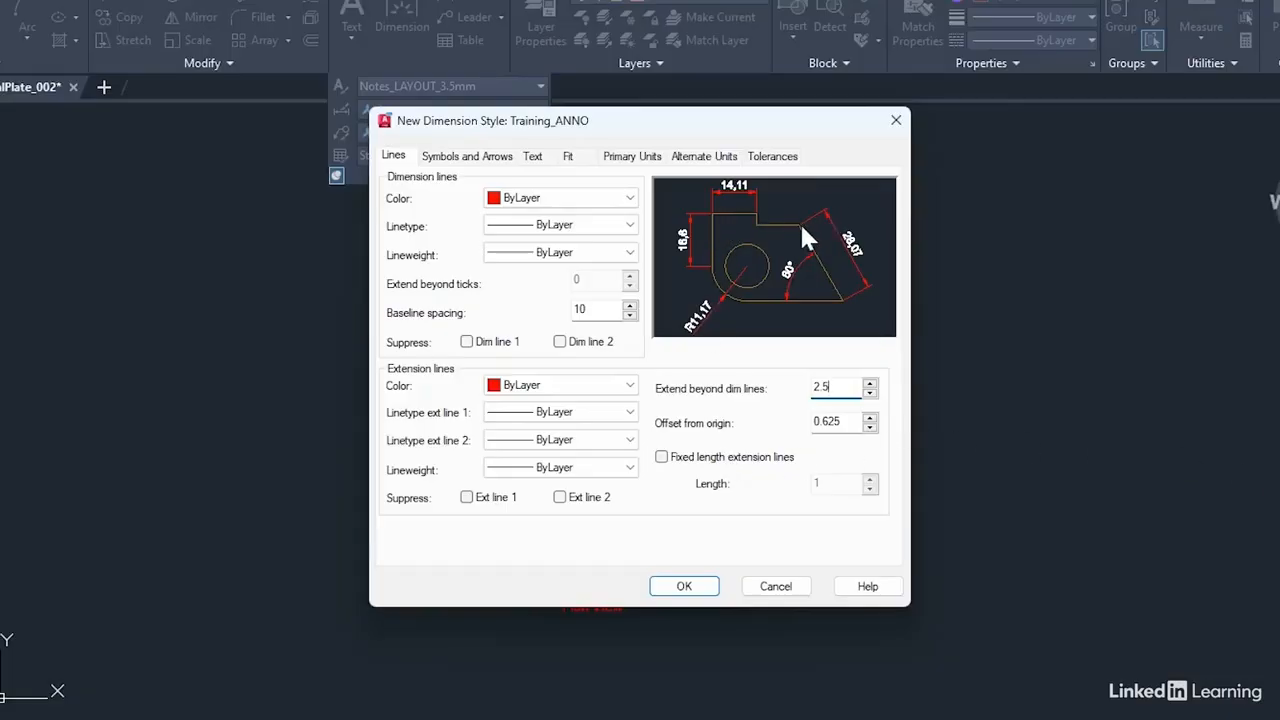
{"action": "left_click", "coordinate": [850, 421]}
{"action": "double_click", "coordinate": [850, 421]}
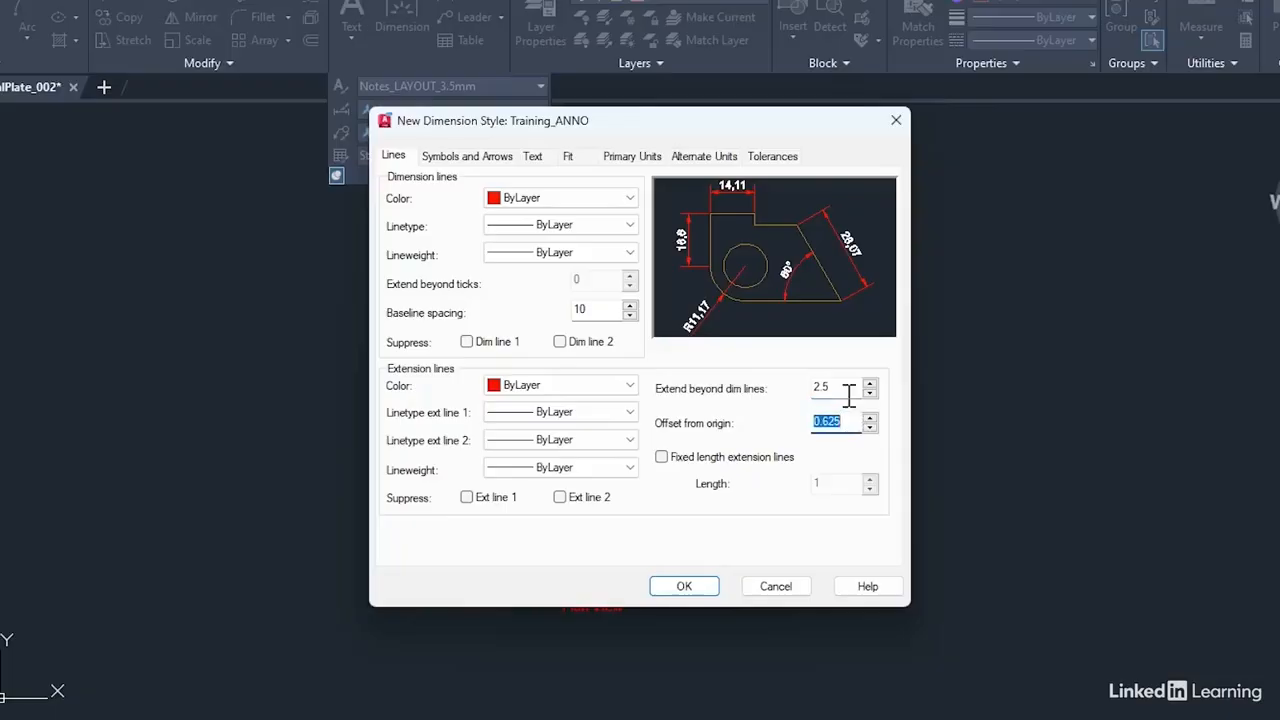
{"action": "type", "text": "4"}
{"action": "key", "text": "Tab"}
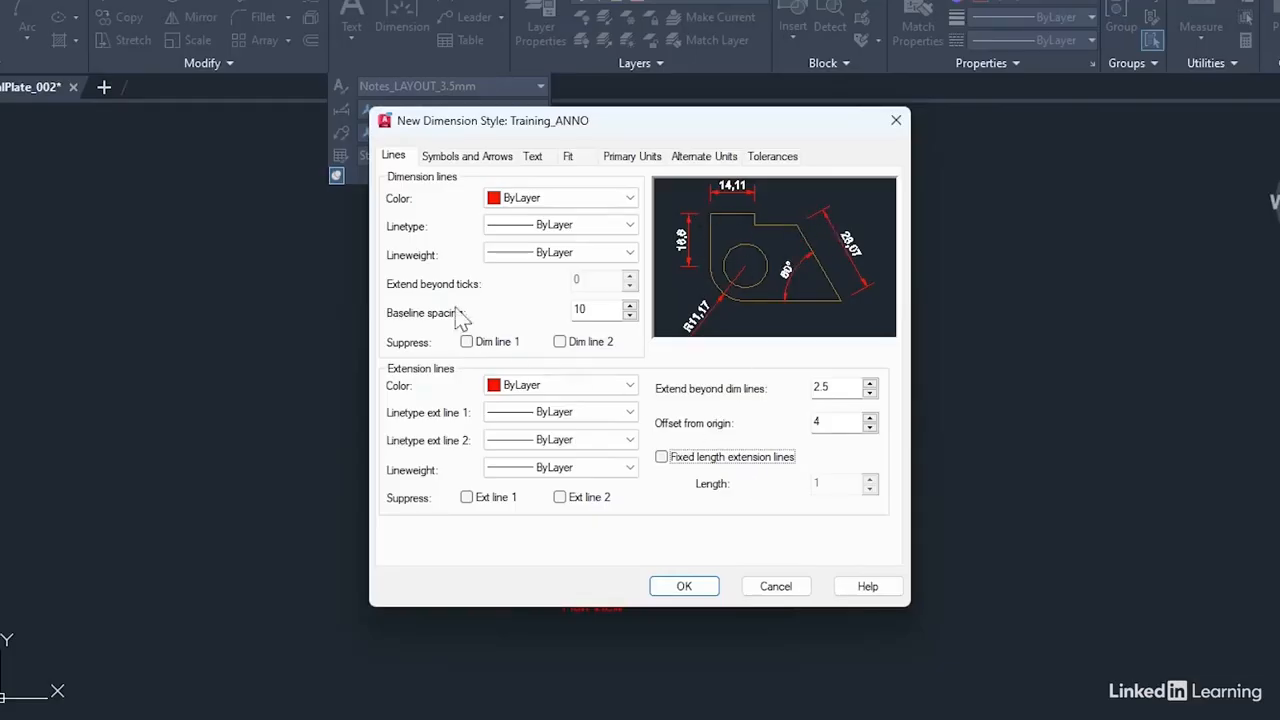
Configure the style's symbols with a Dot leader arrowhead, an arrow size of 3.5 and no center marks.
{"action": "left_click", "coordinate": [470, 158]}
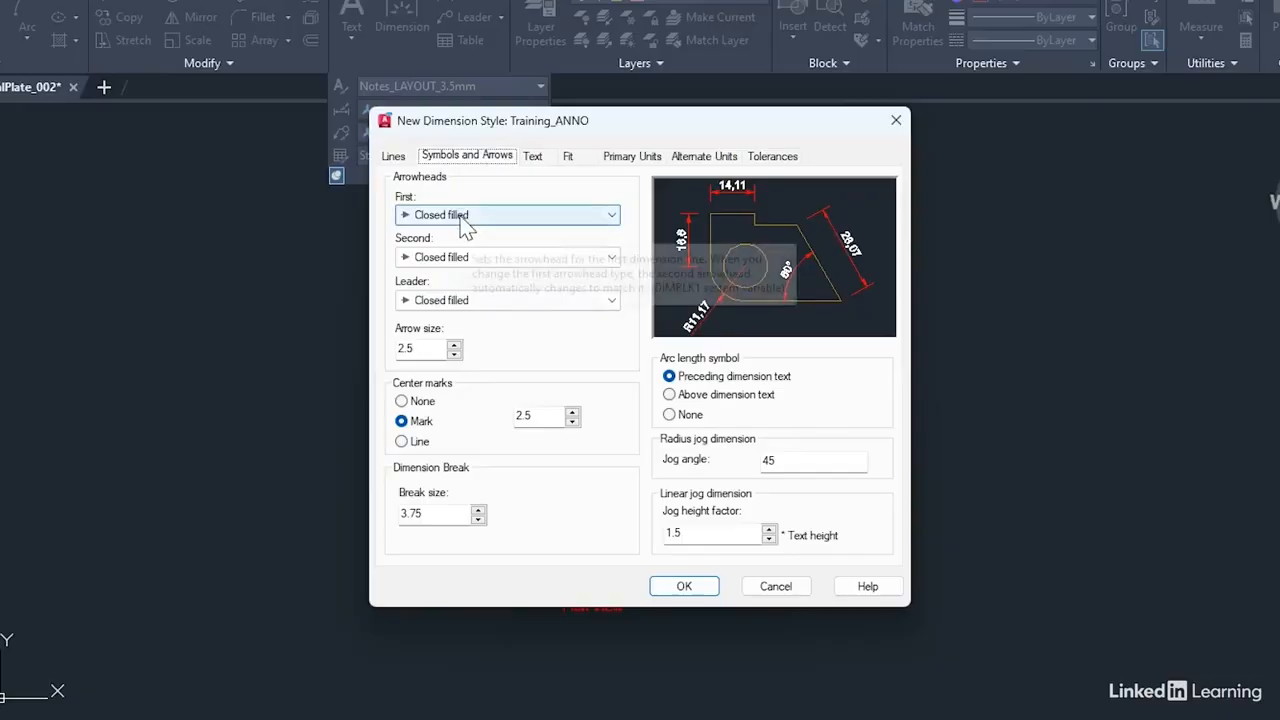
{"action": "left_click", "coordinate": [436, 302]}
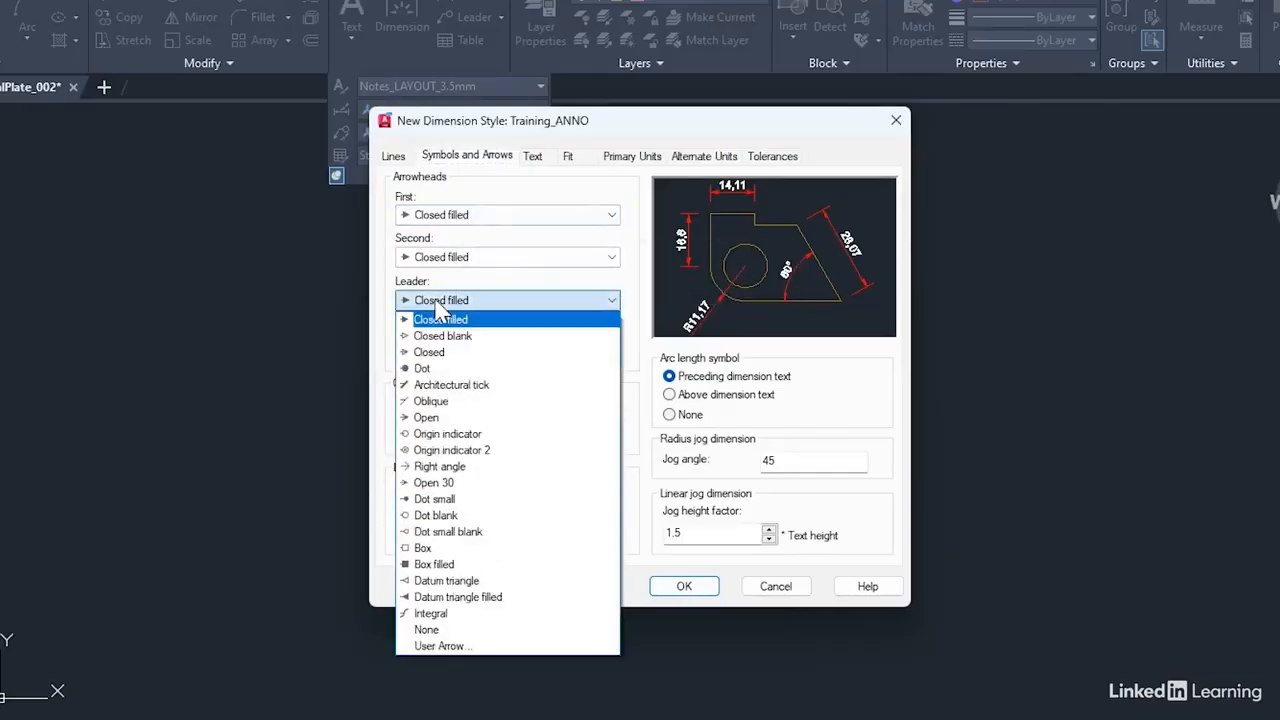
{"action": "left_click", "coordinate": [422, 369]}
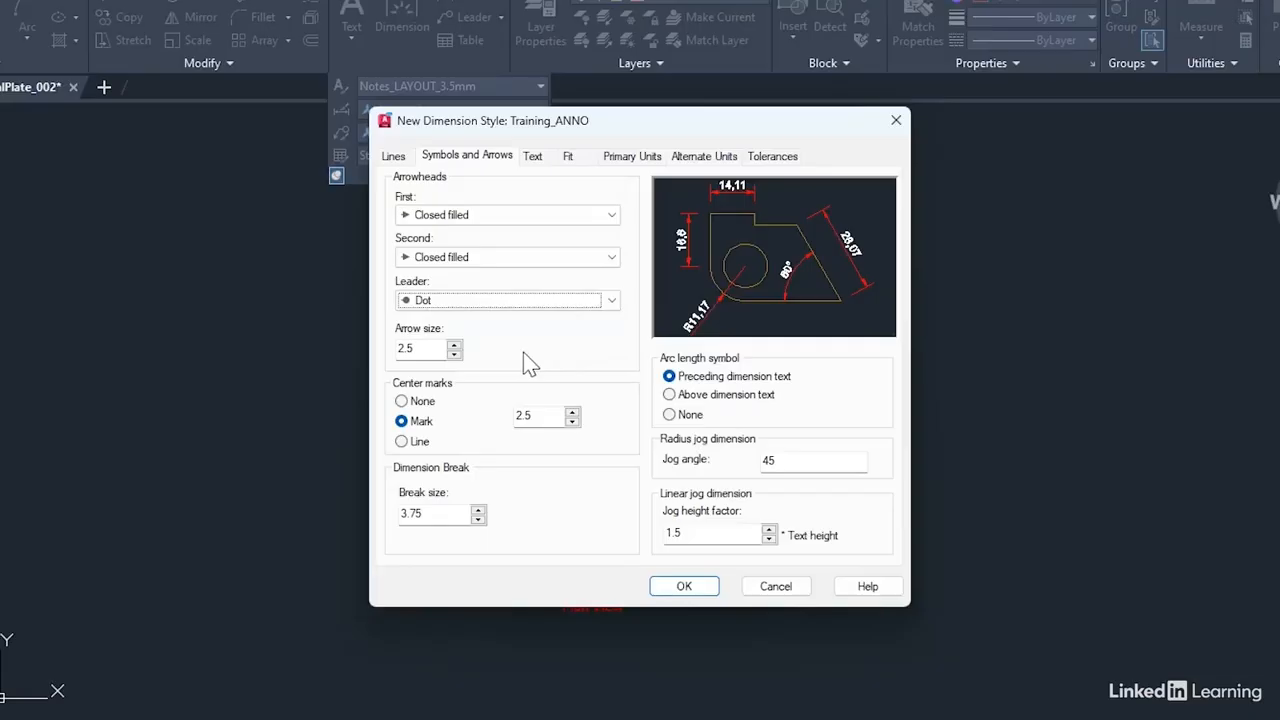
{"action": "double_click", "coordinate": [420, 349]}
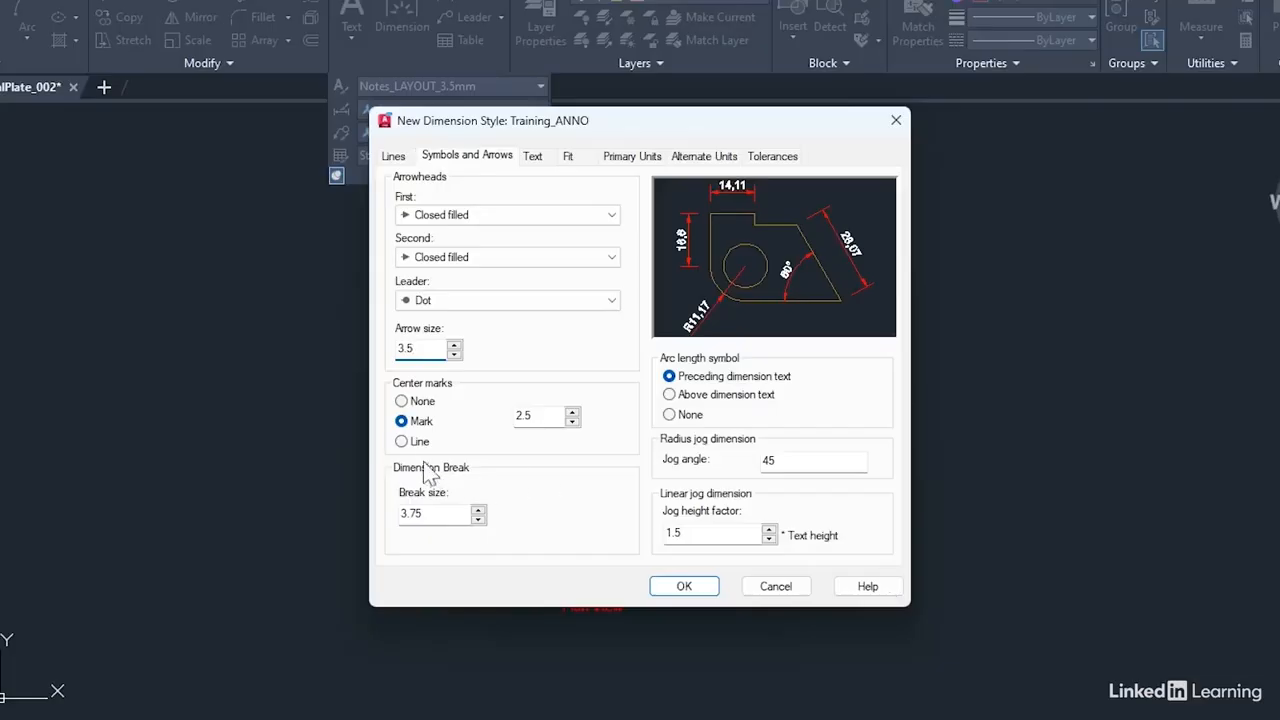
{"action": "left_click", "coordinate": [402, 401]}
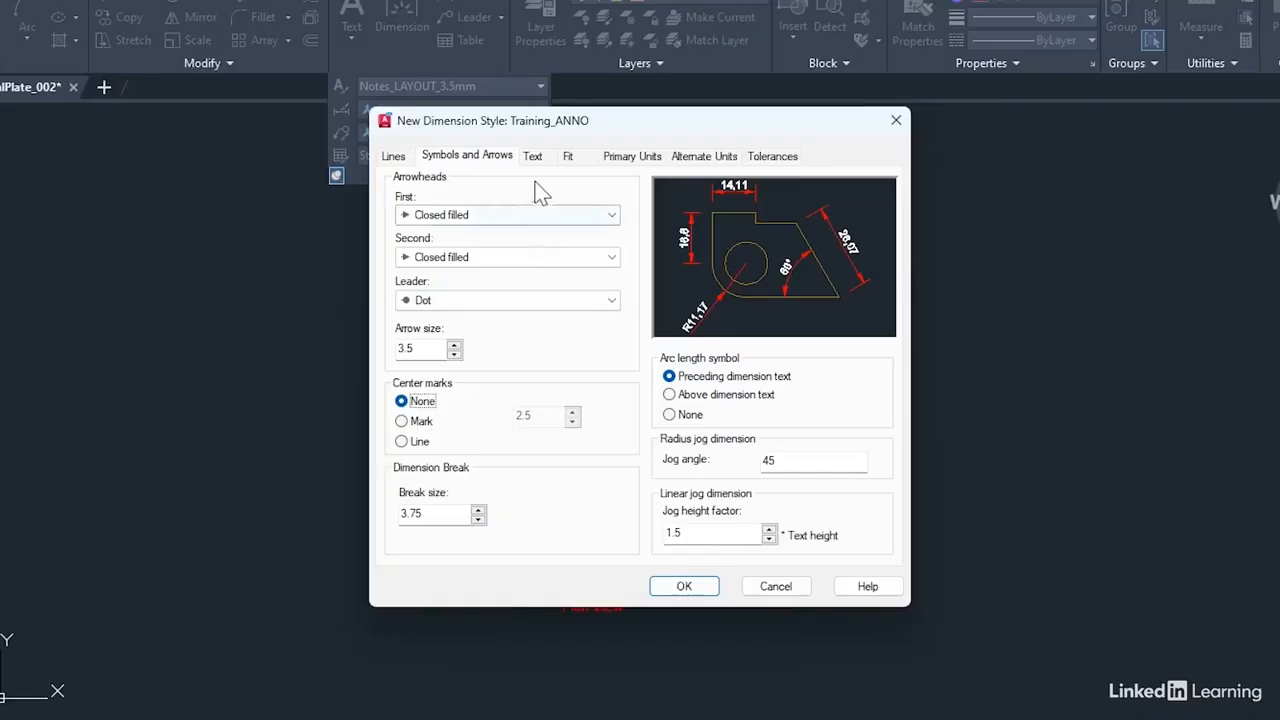
Assign the Dims_MODEL text style to the dimension text and set its text color to ByLayer.
{"action": "left_click", "coordinate": [563, 160]}
{"action": "left_click", "coordinate": [786, 430]}
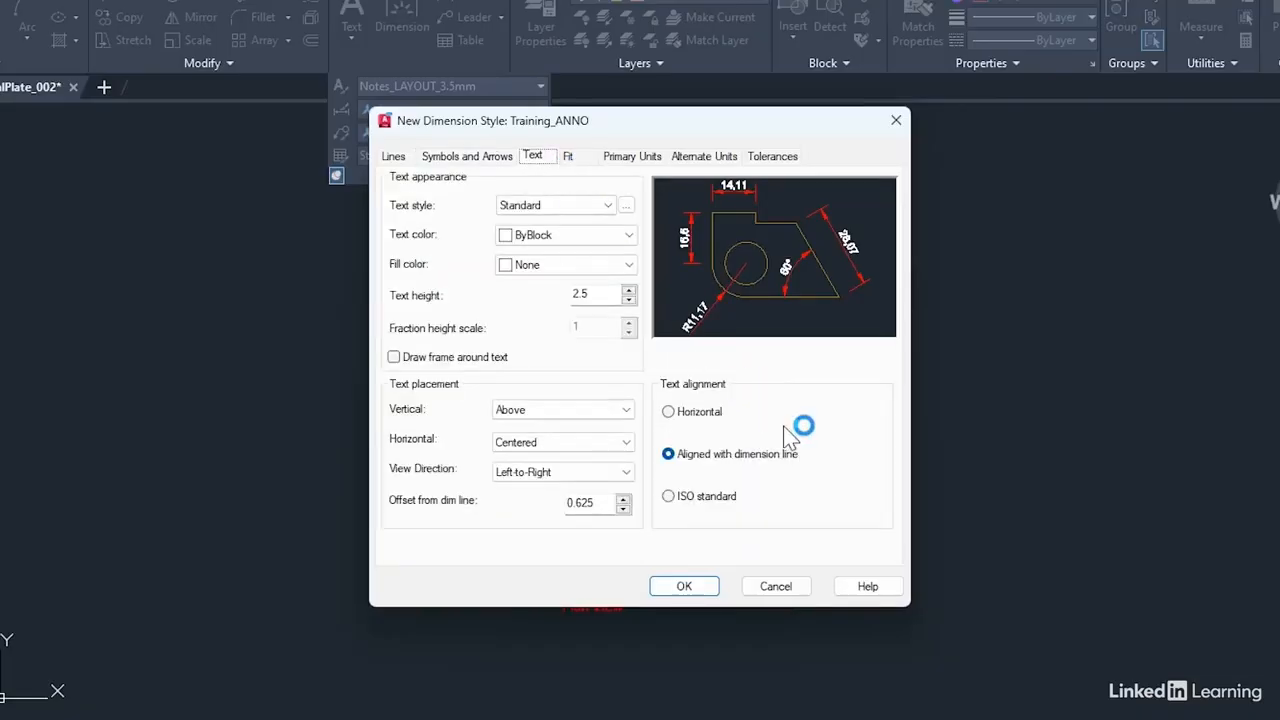
{"action": "left_click", "coordinate": [491, 317]}
{"action": "left_click", "coordinate": [609, 210]}
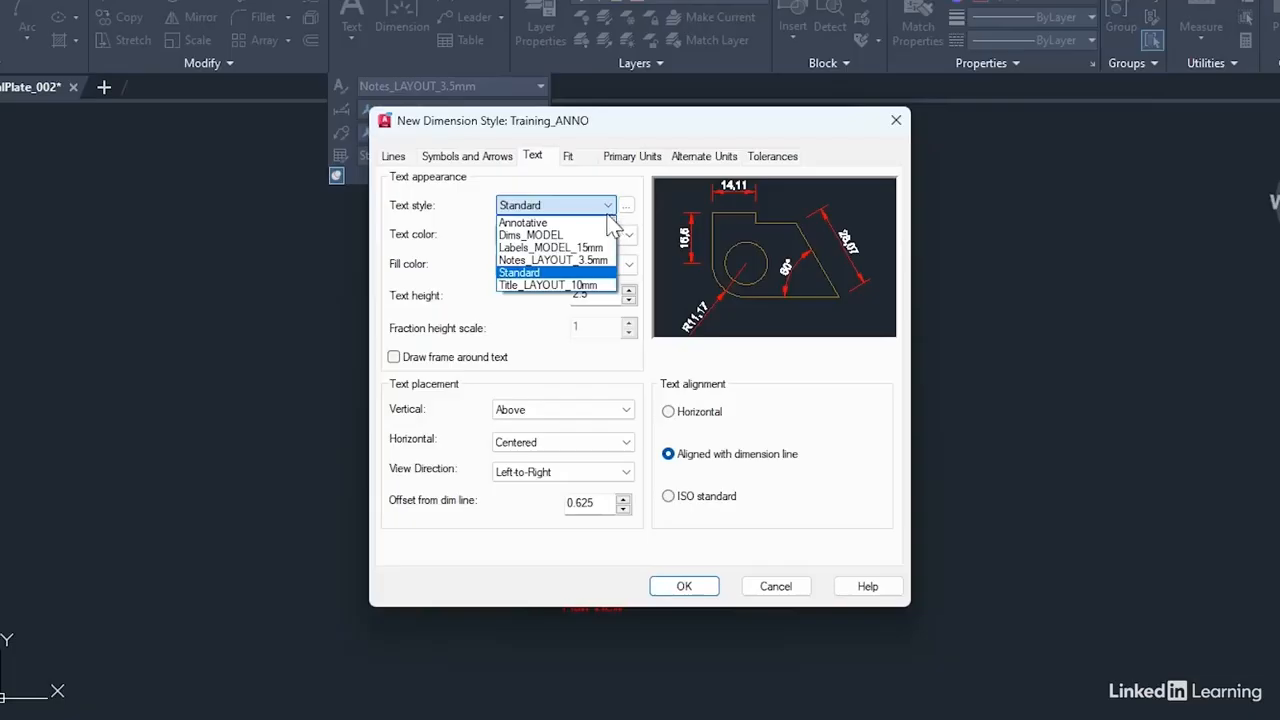
{"action": "left_click", "coordinate": [539, 236]}
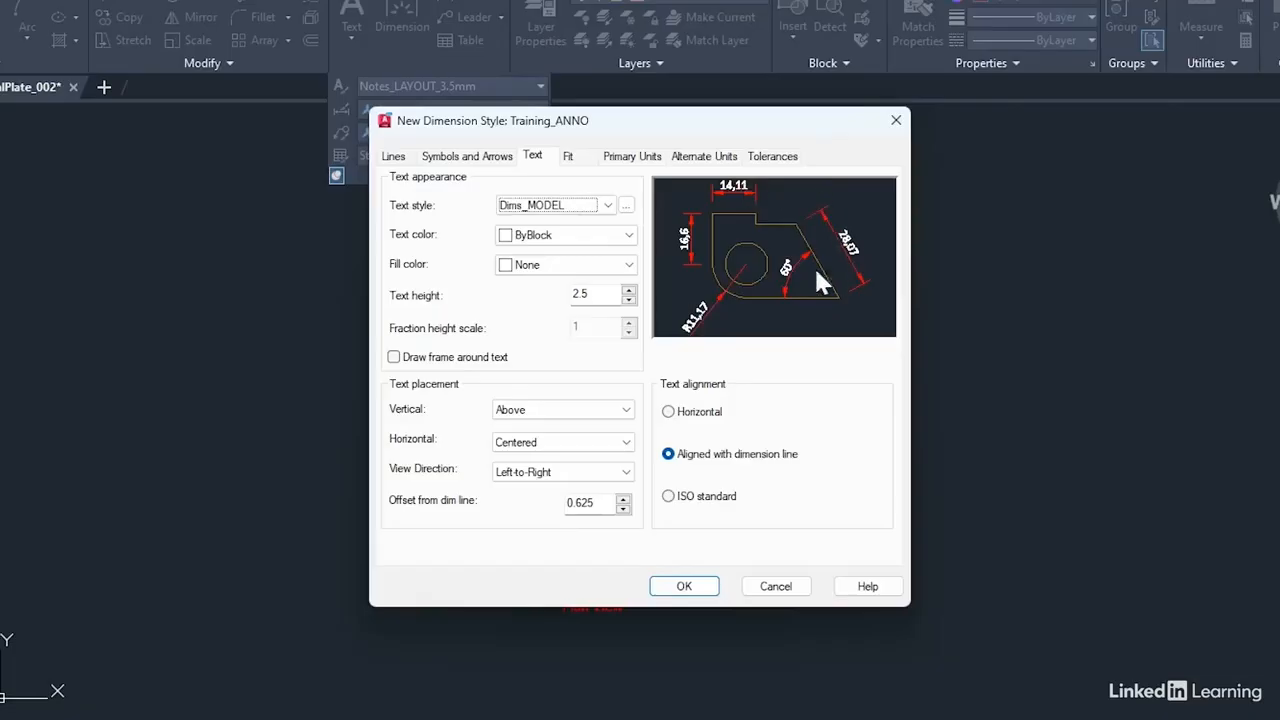
{"action": "left_click", "coordinate": [574, 234]}
{"action": "left_click", "coordinate": [560, 256]}
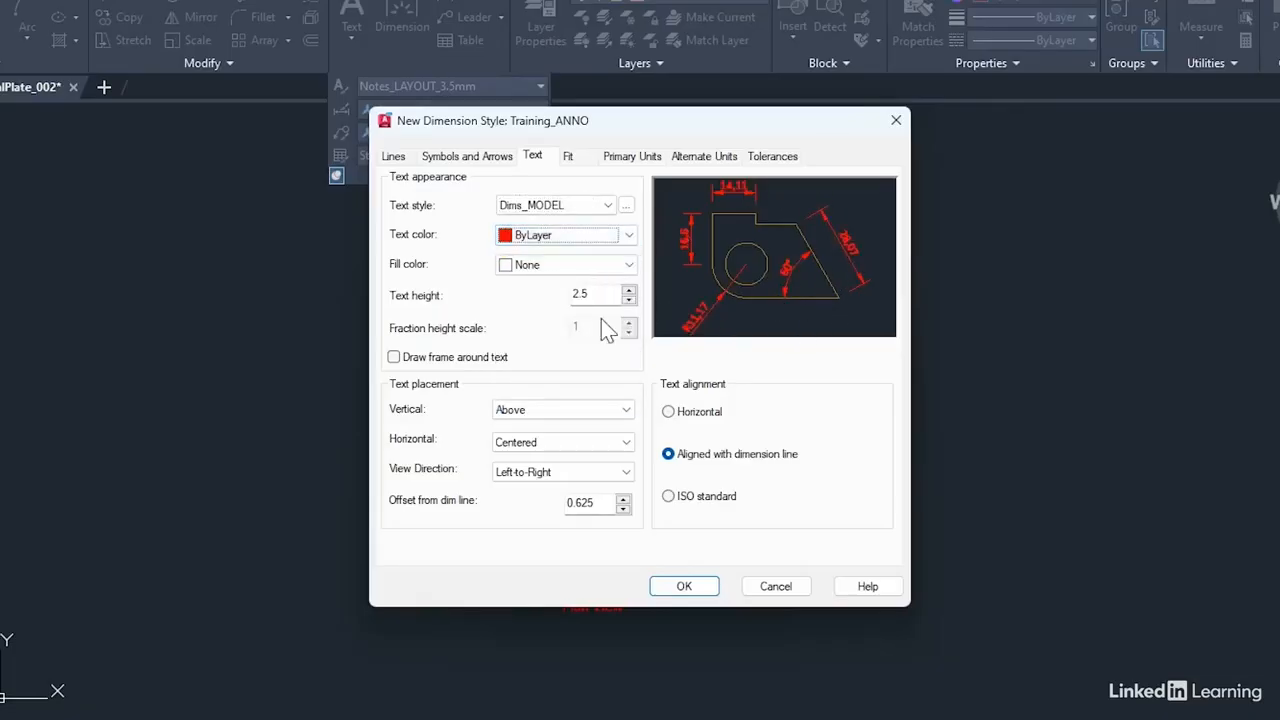
Try a Yellow fill behind the dimension text and restore the fill color to None.
{"action": "left_click", "coordinate": [547, 266]}
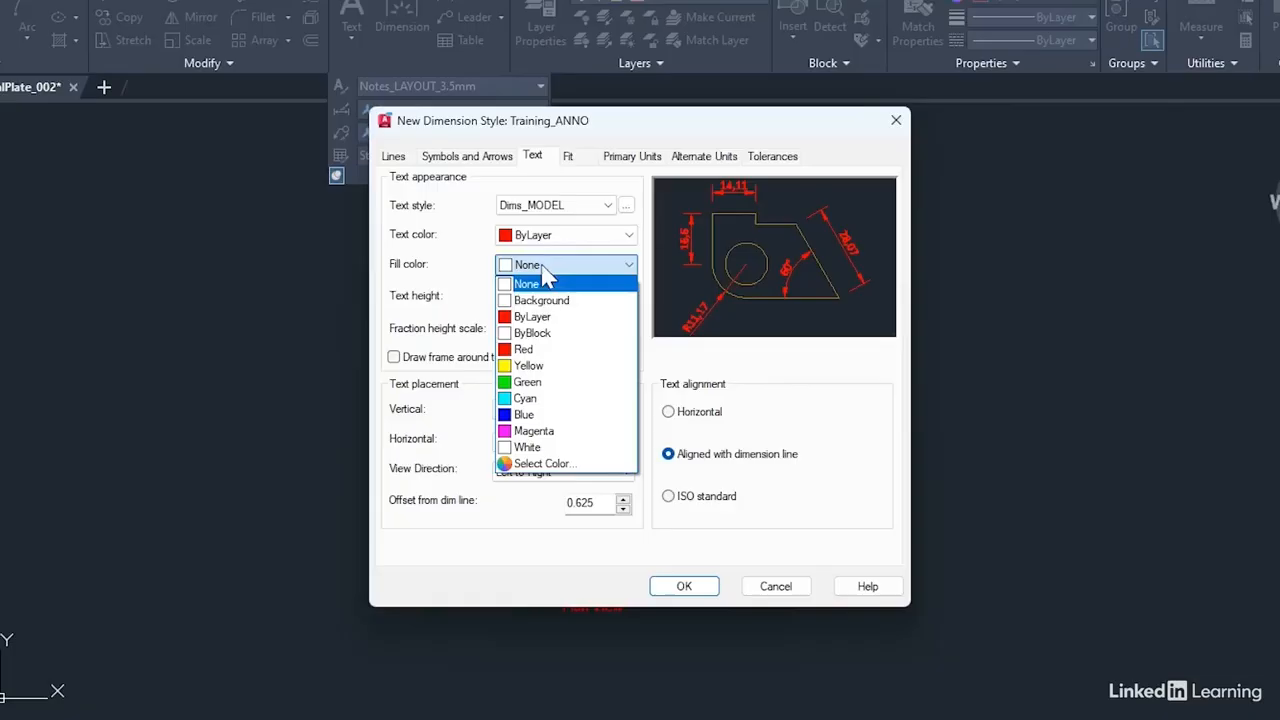
{"action": "left_click", "coordinate": [538, 366]}
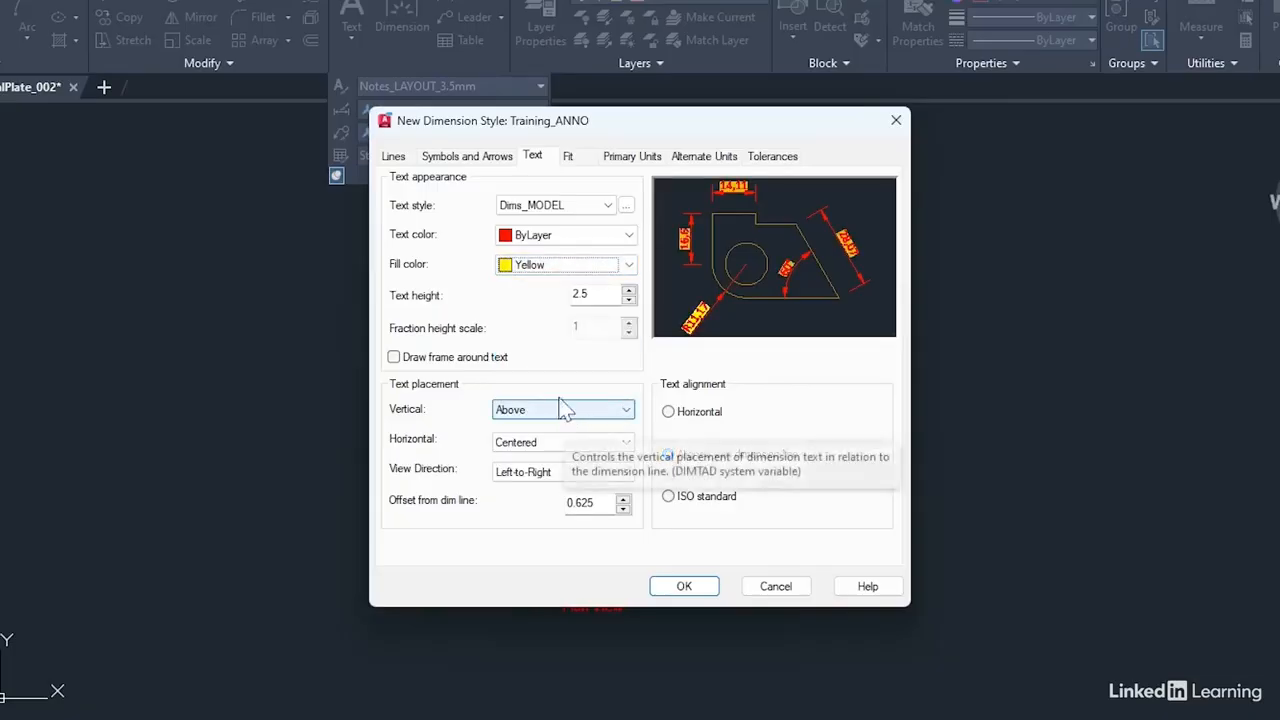
{"action": "left_click", "coordinate": [546, 268]}
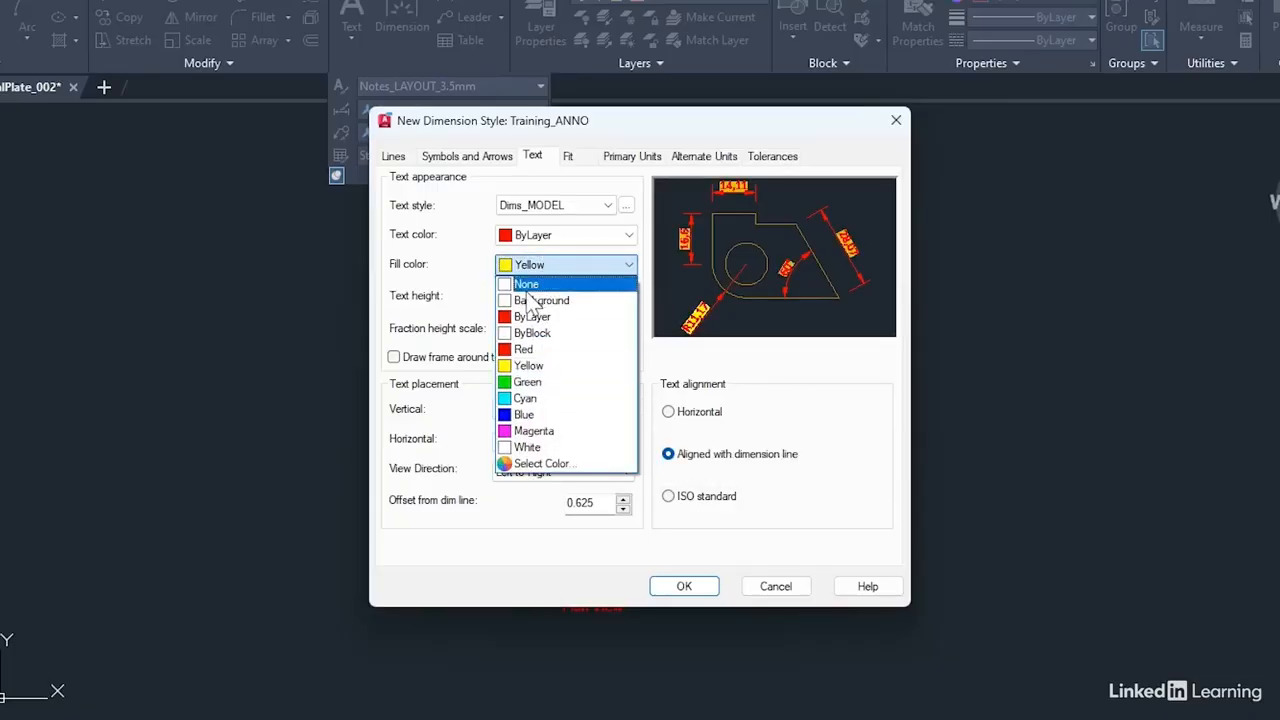
{"action": "left_click", "coordinate": [528, 285]}
Set the dimension text height to 3.5 and turn off the frame around the text.
{"action": "double_click", "coordinate": [598, 290]}
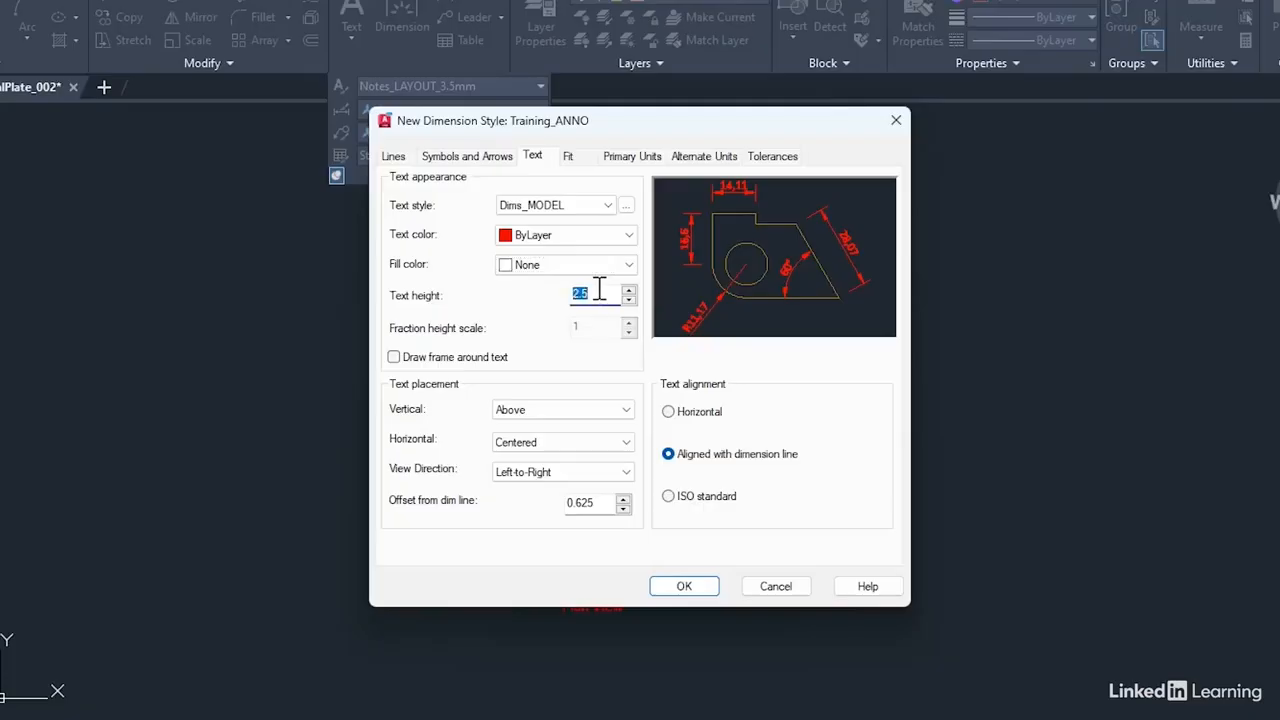
{"action": "type", "text": "3"}
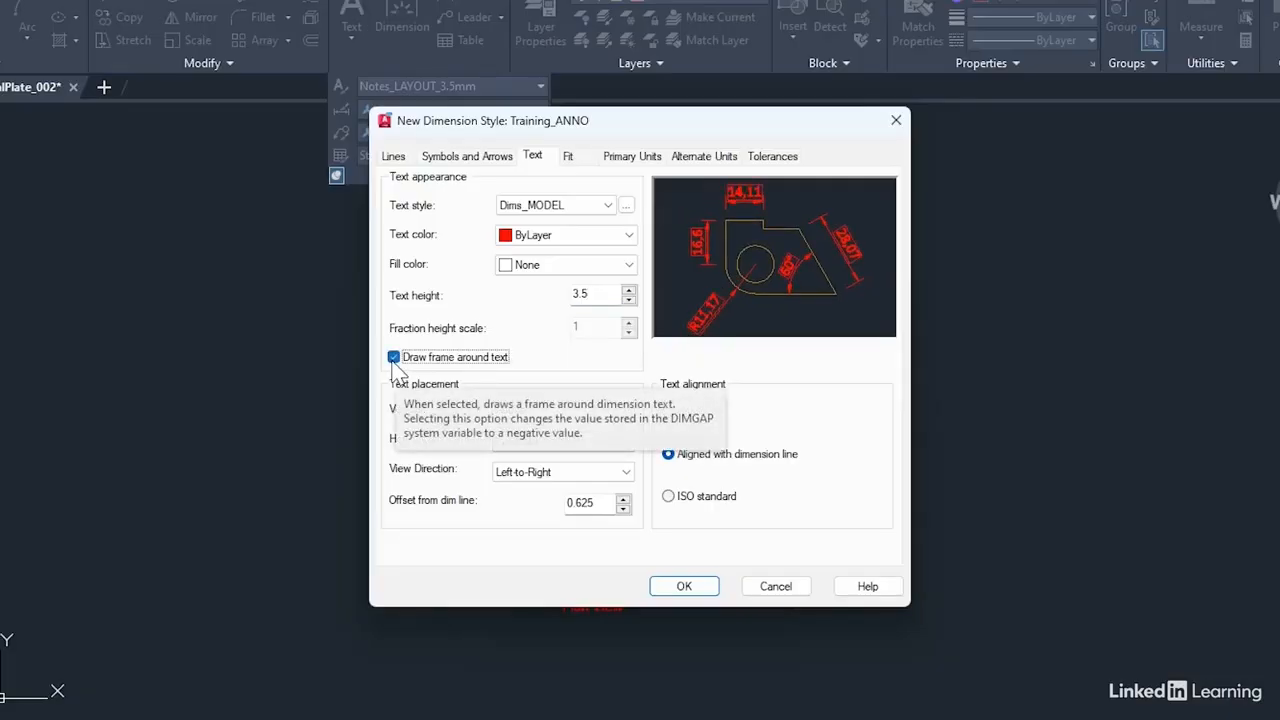
{"action": "left_click", "coordinate": [393, 357]}
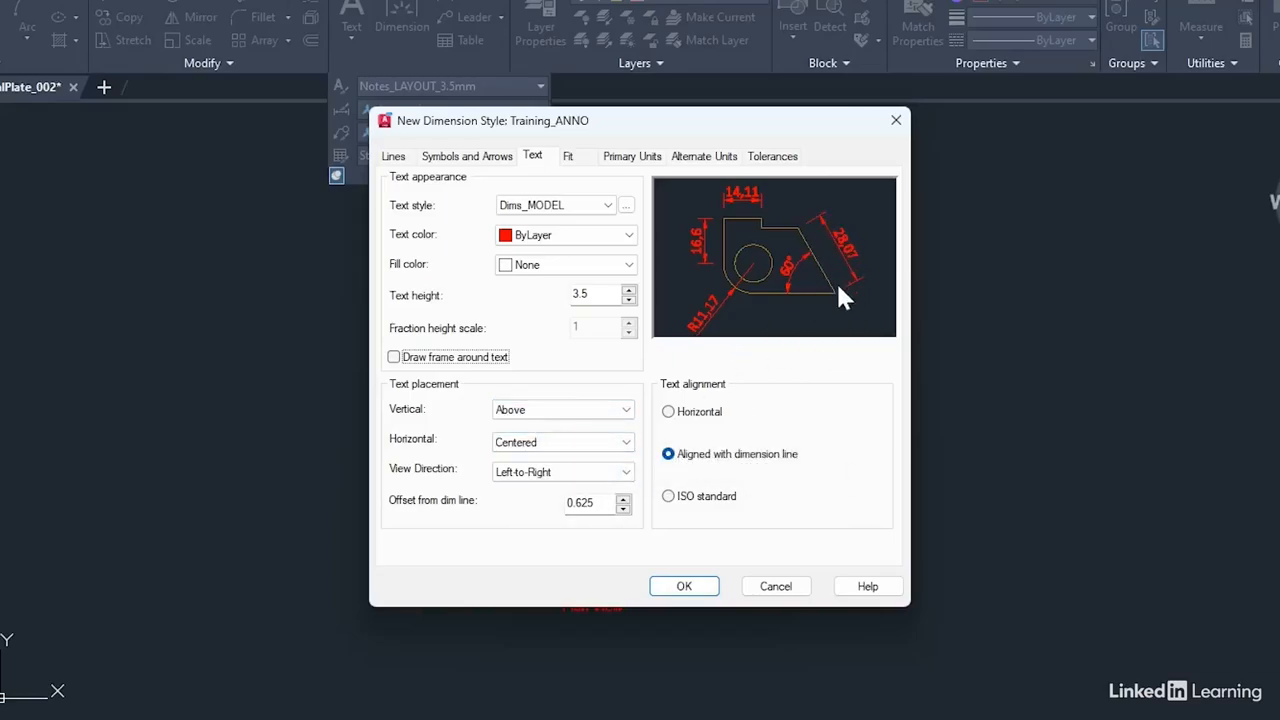
Try the Right-to-Left view direction for the dimension text and restore Left-to-Right.
{"action": "left_click", "coordinate": [586, 484]}
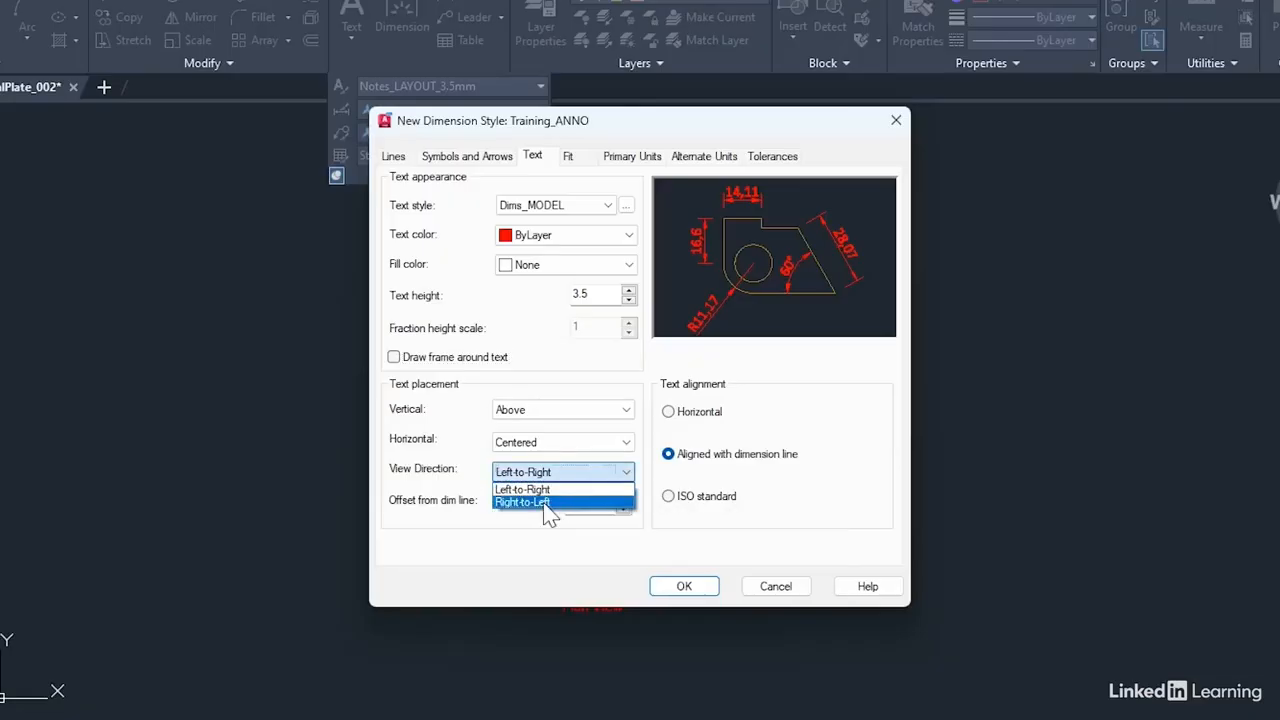
{"action": "left_click", "coordinate": [546, 502]}
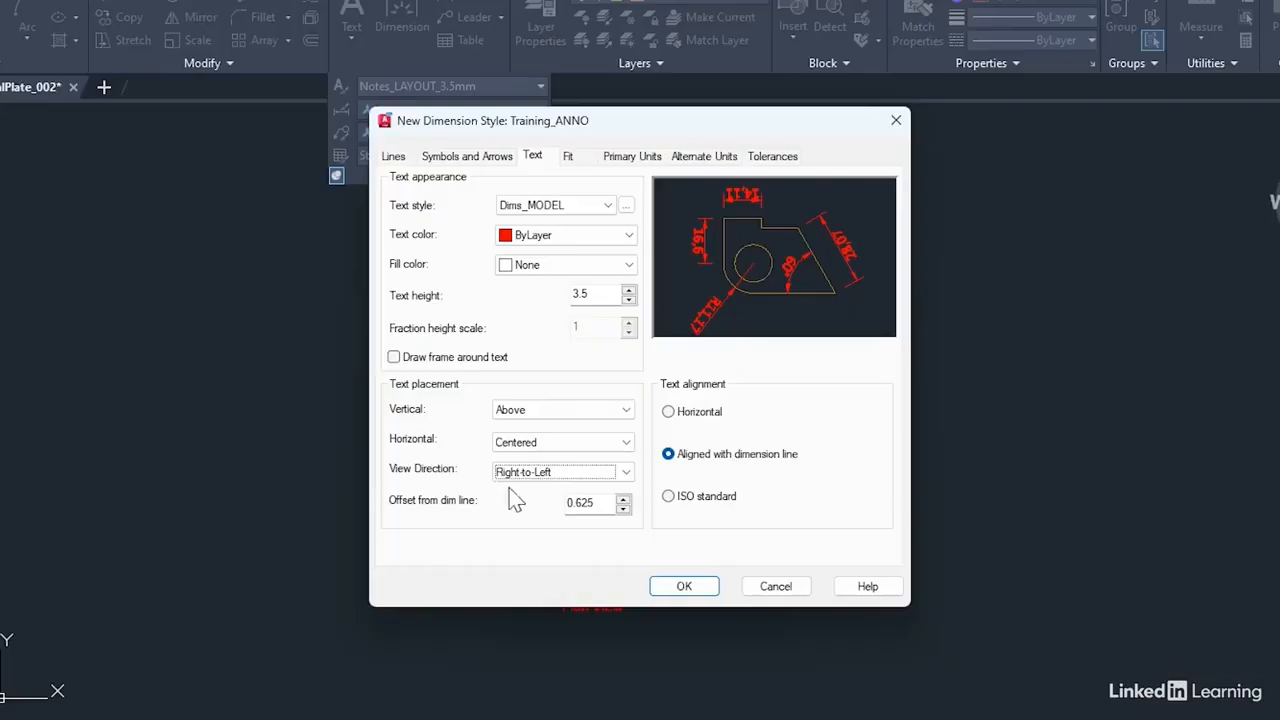
{"action": "left_click", "coordinate": [556, 483]}
{"action": "left_click", "coordinate": [585, 489]}
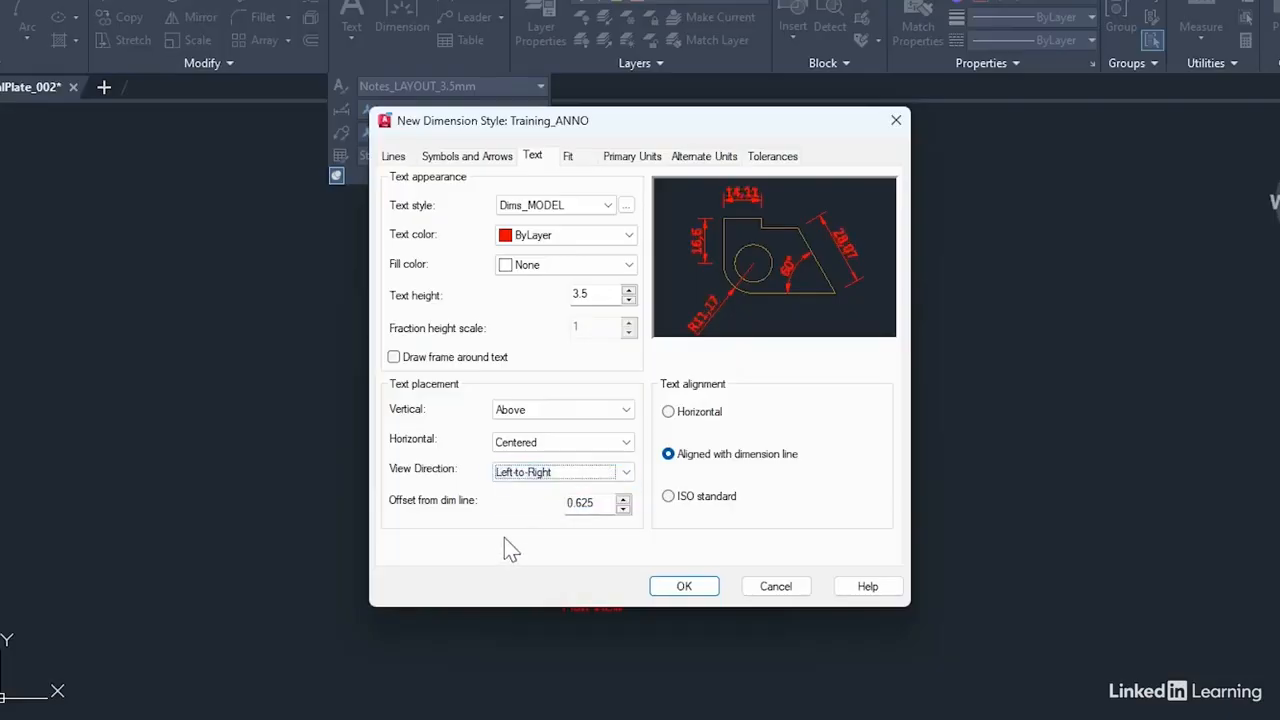
Offset the dimension text 1.5 from the dimension line.
{"action": "double_click", "coordinate": [606, 508]}
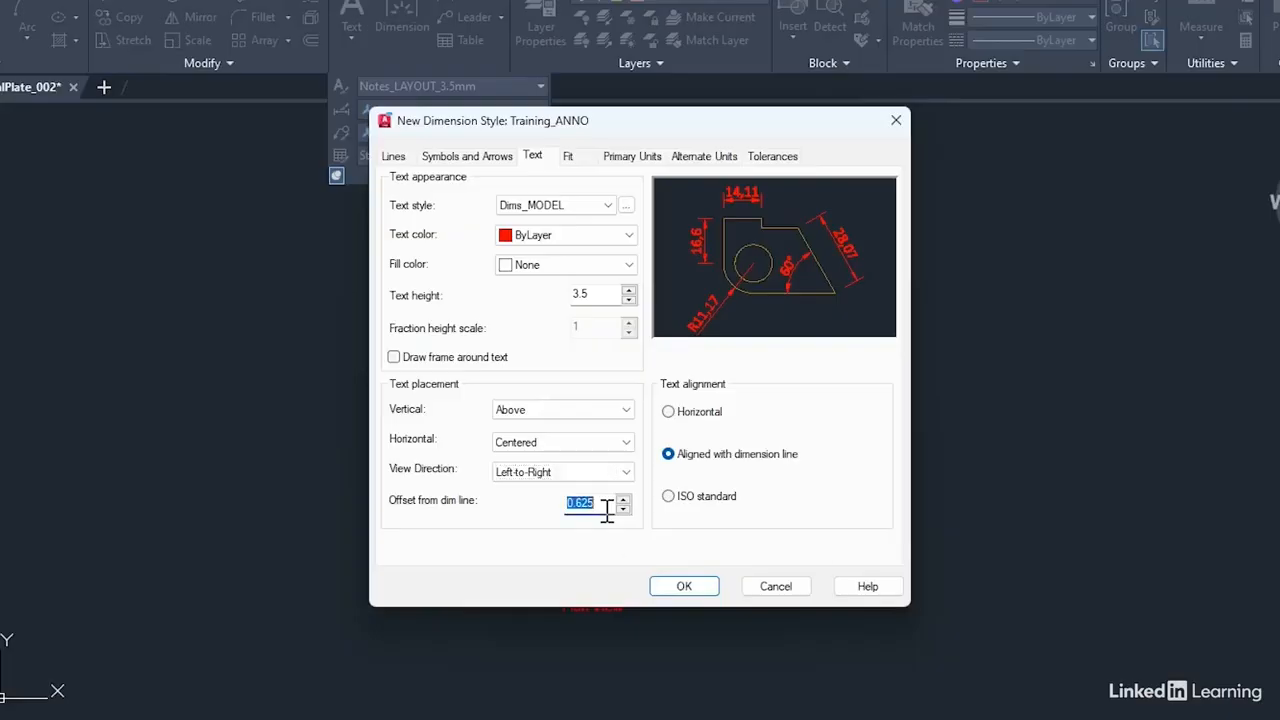
{"action": "type", "text": "1.5"}
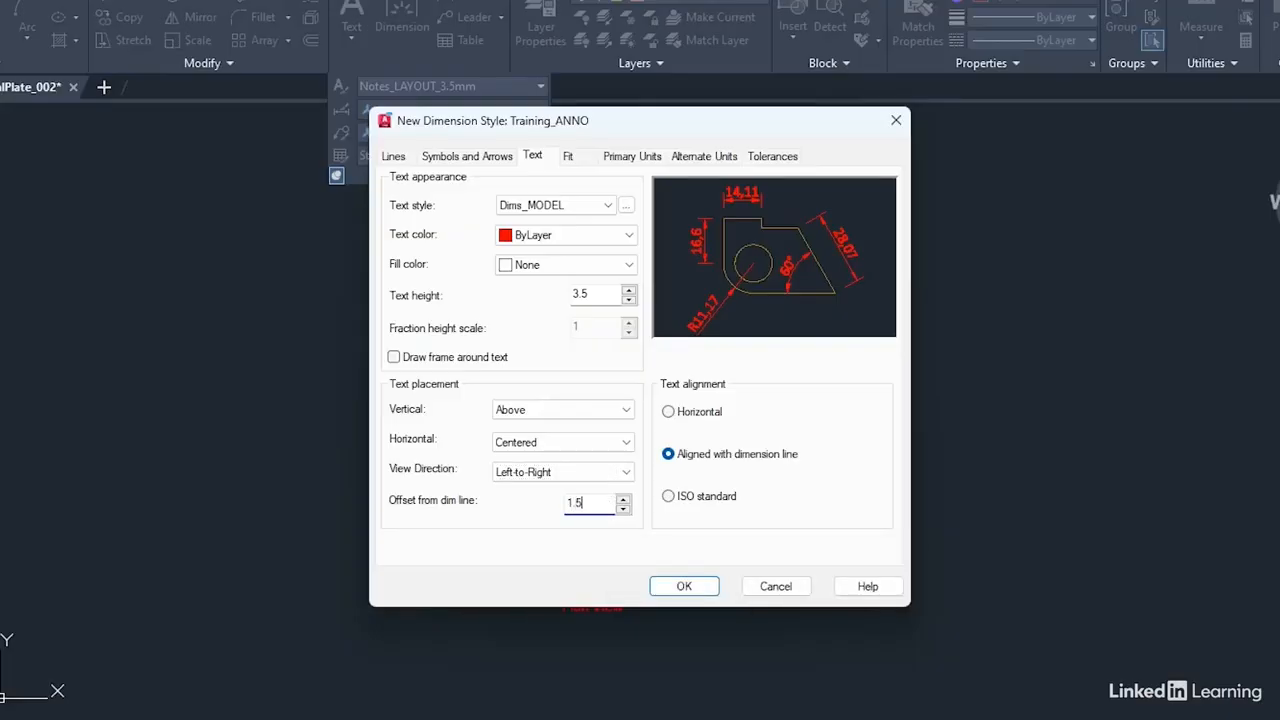
Try the Horizontal and ISO standard text alignments and restore the alignment with the dimension line.
{"action": "left_click", "coordinate": [696, 414]}
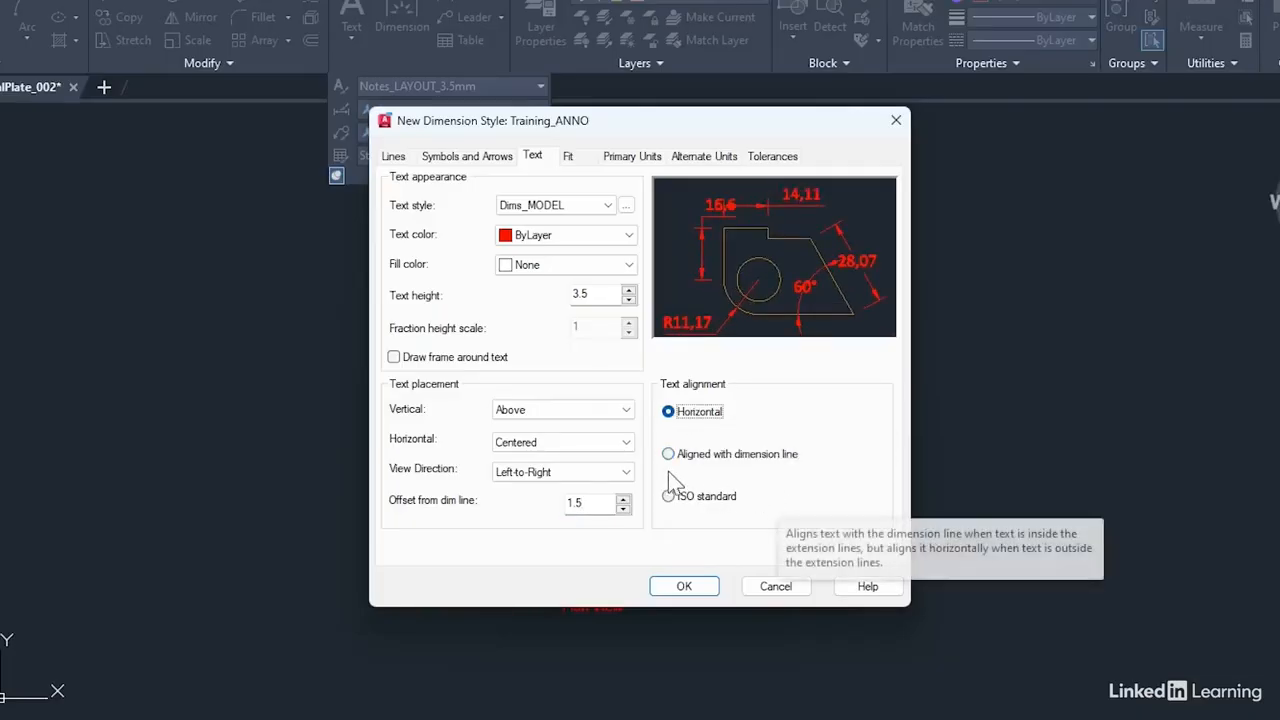
{"action": "left_click", "coordinate": [668, 454]}
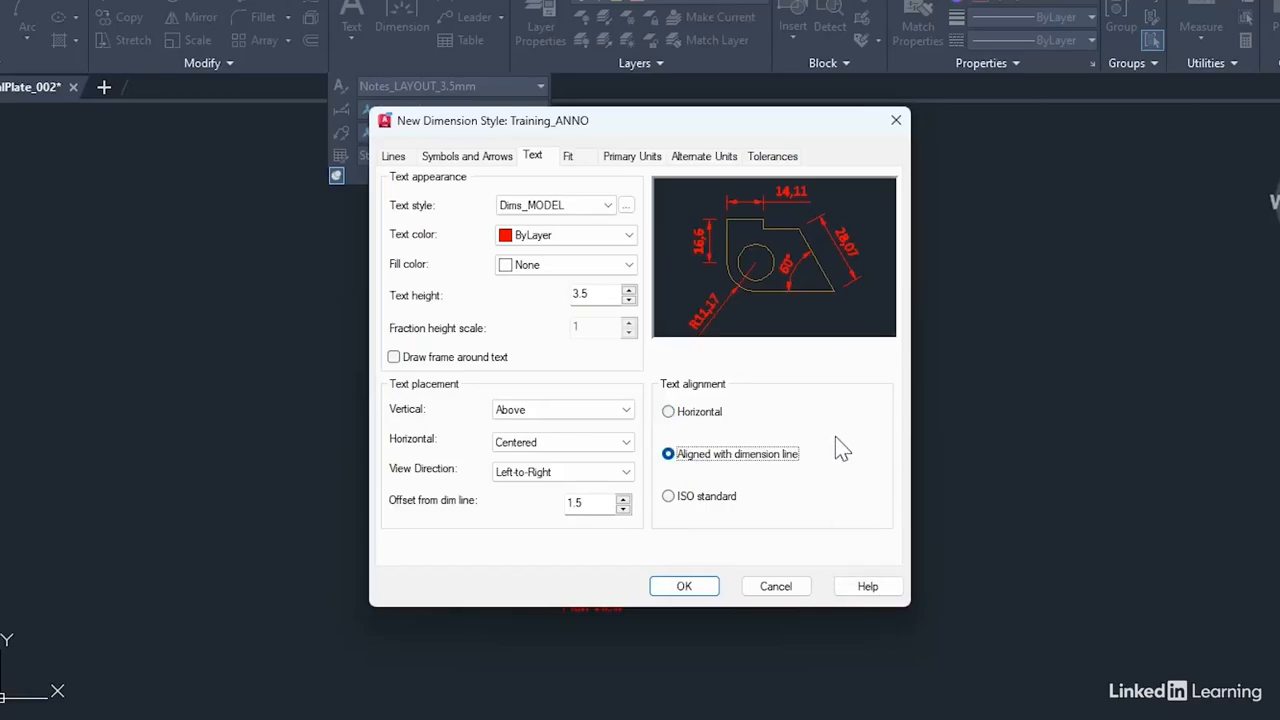
{"action": "left_click", "coordinate": [668, 496]}
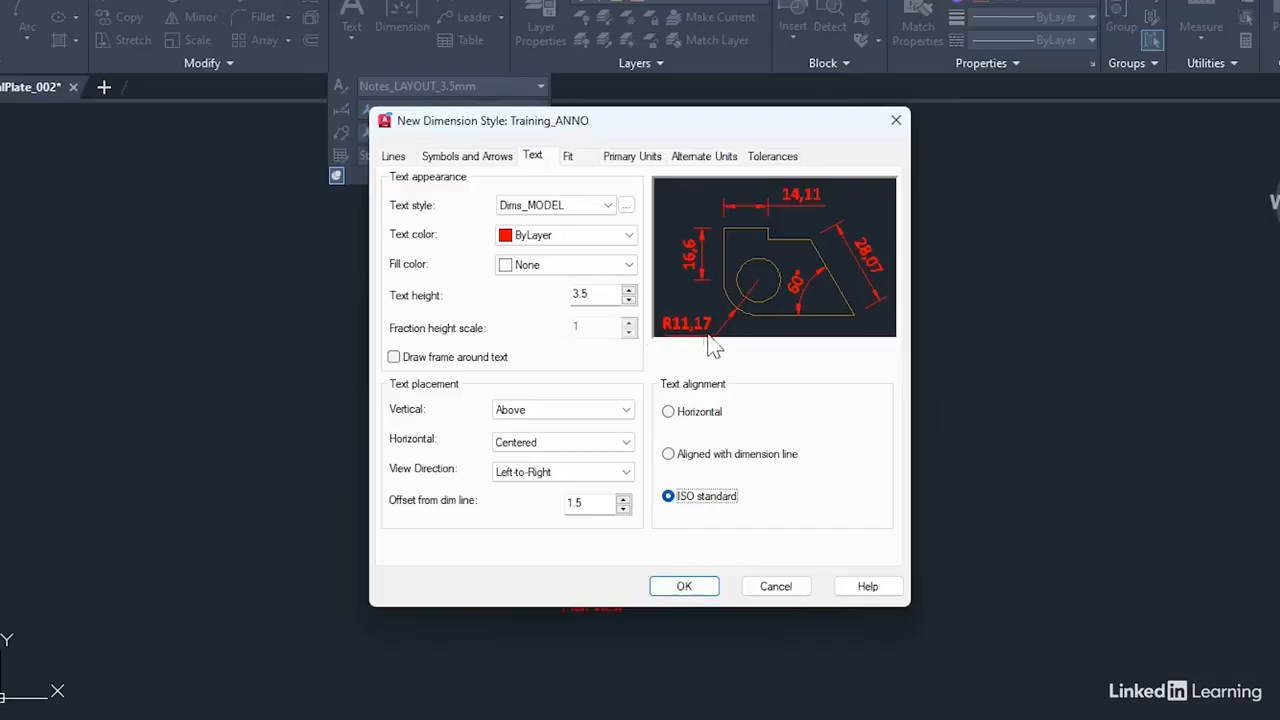
{"action": "left_click", "coordinate": [668, 455]}
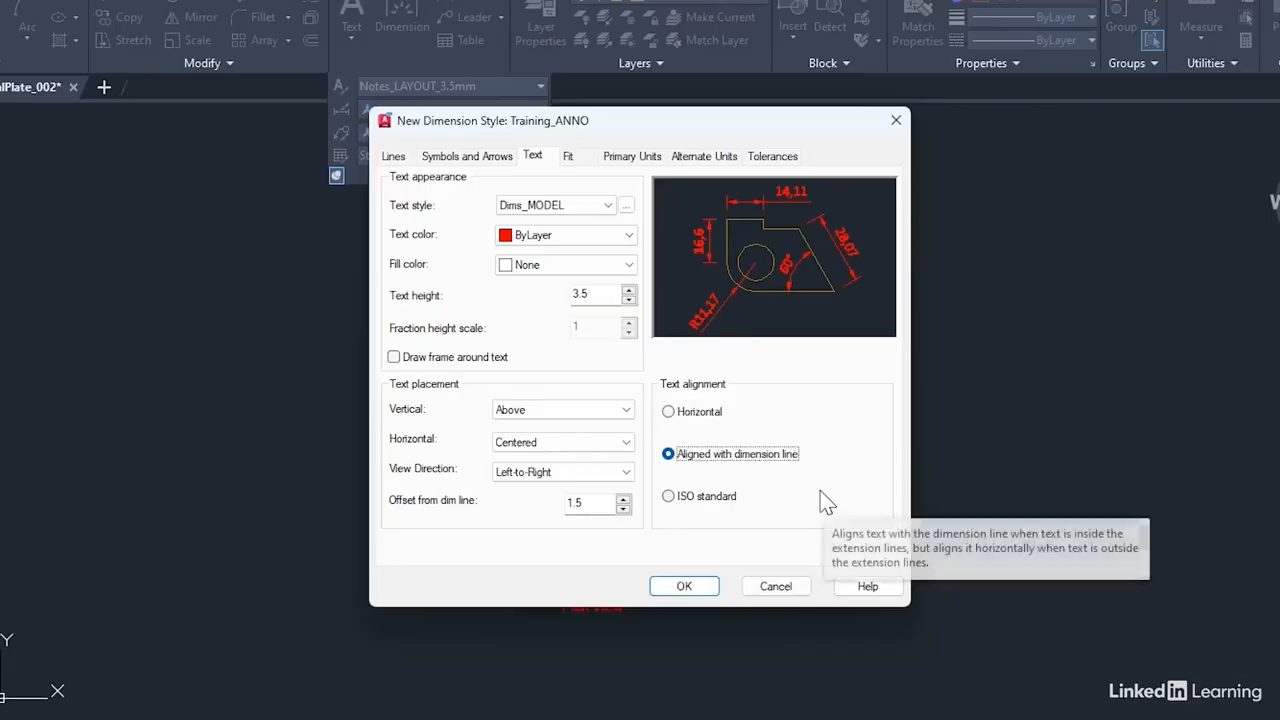
Try a primary units linear precision of 0.00000000 and settle on a precision of 0.
{"action": "left_click", "coordinate": [568, 158]}
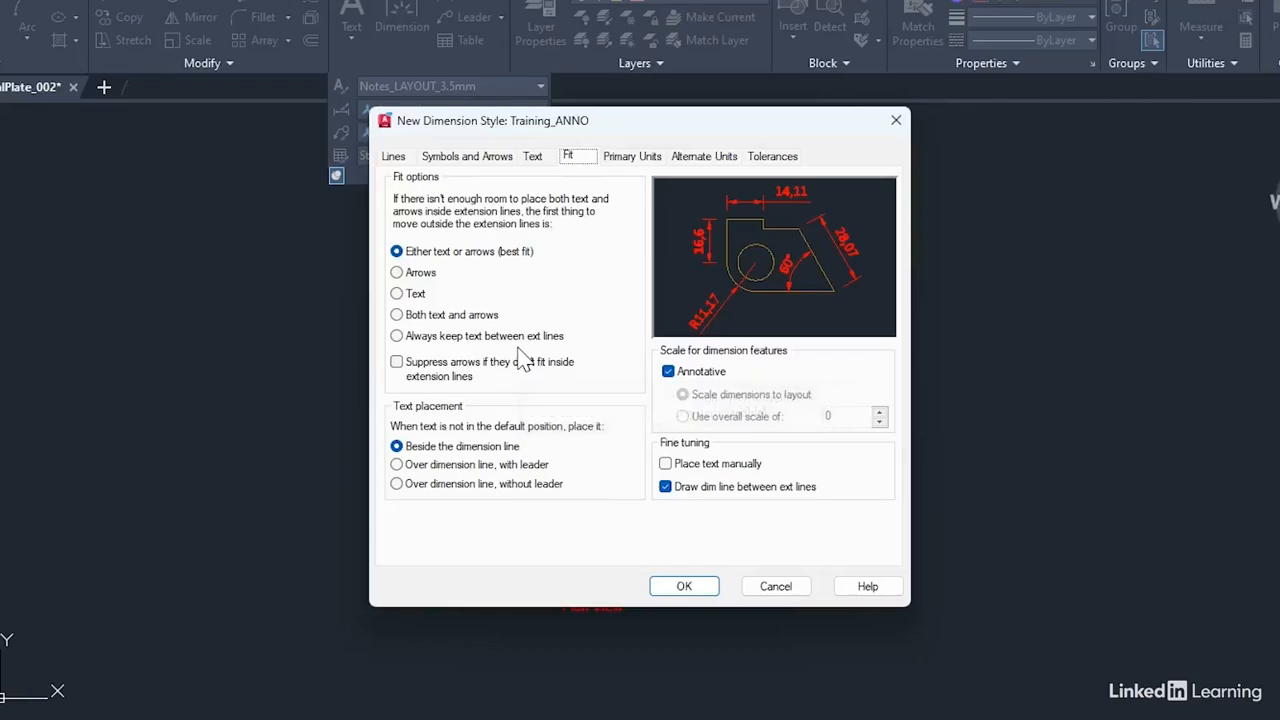
{"action": "left_click", "coordinate": [630, 158]}
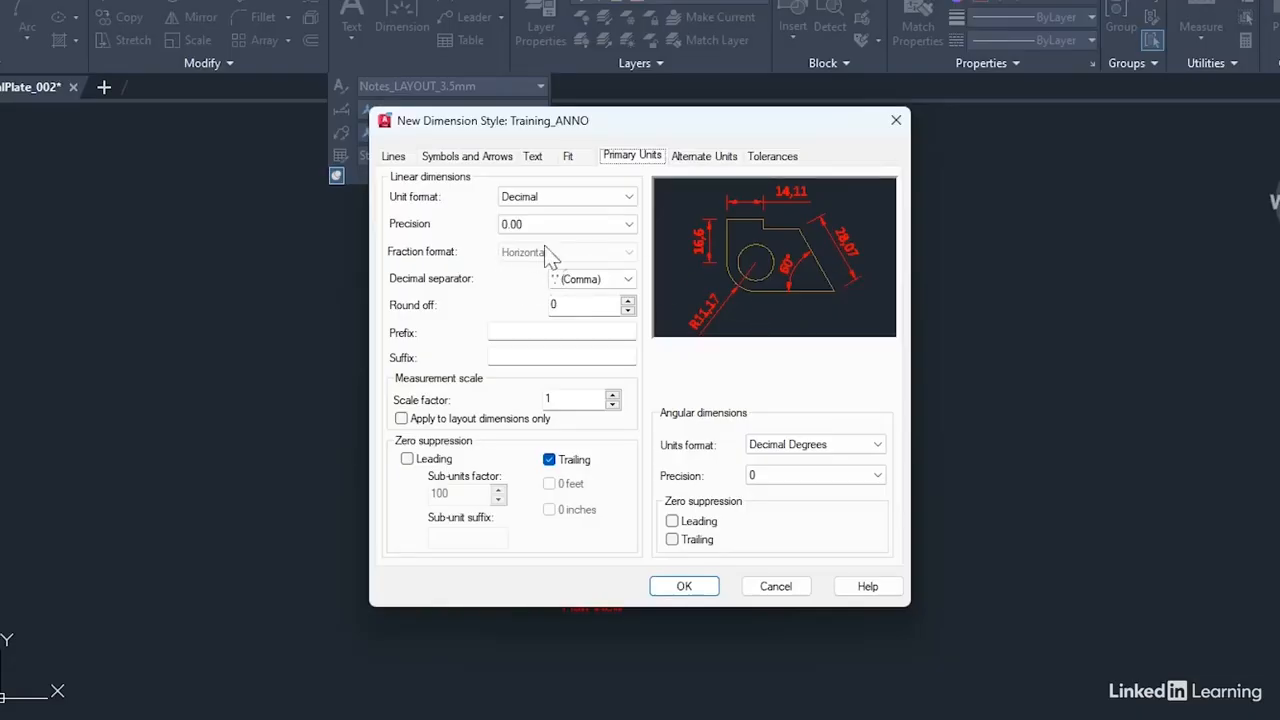
{"action": "left_click", "coordinate": [629, 226]}
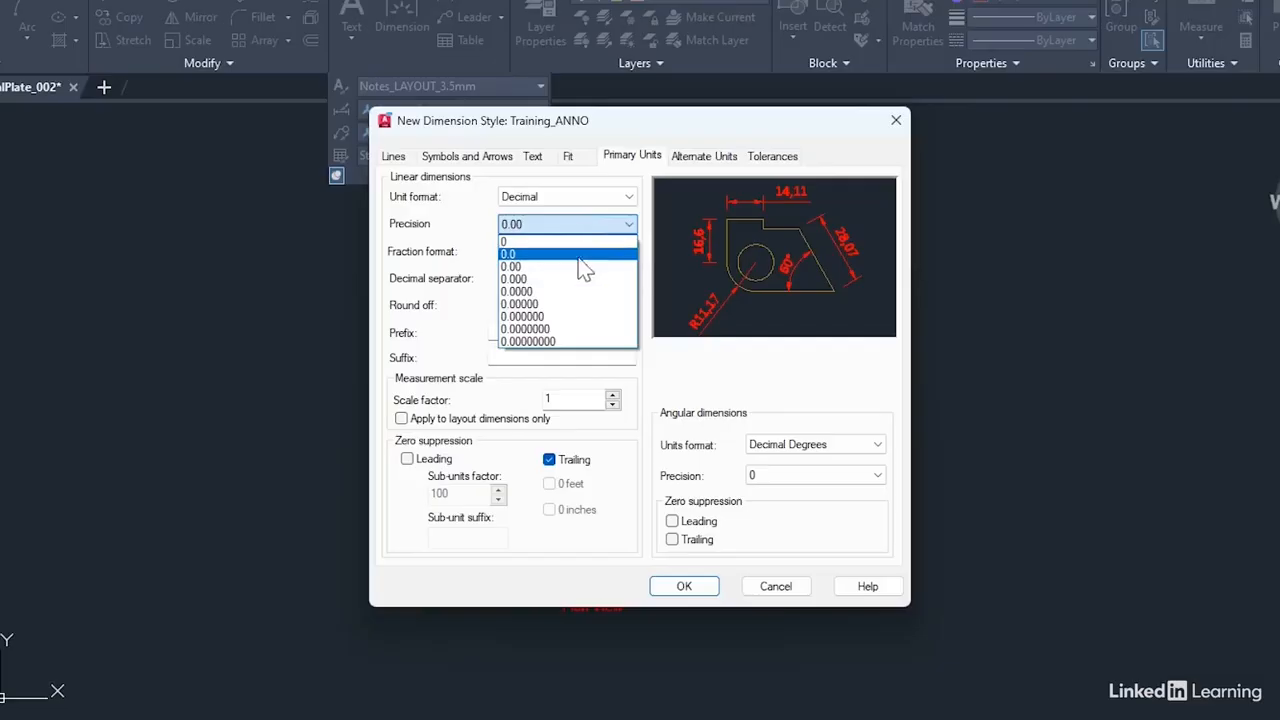
{"action": "left_click", "coordinate": [574, 342]}
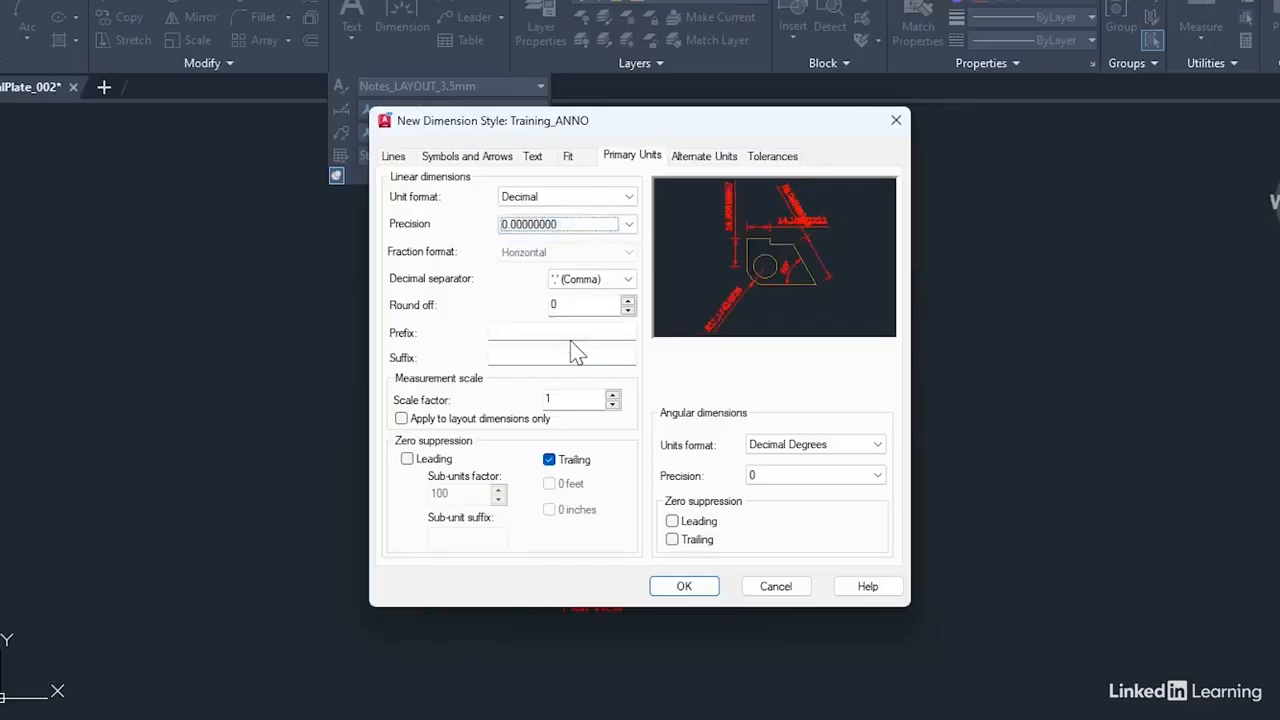
{"action": "left_click", "coordinate": [627, 226]}
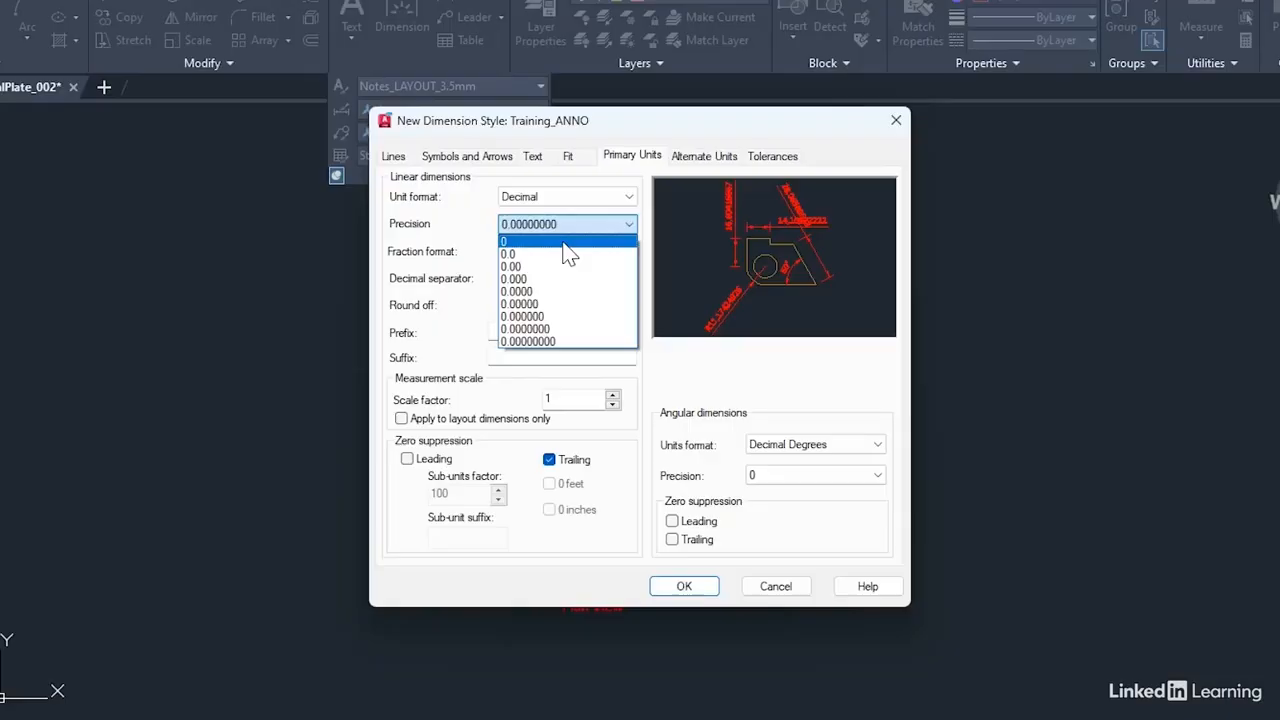
{"action": "left_click", "coordinate": [567, 243]}
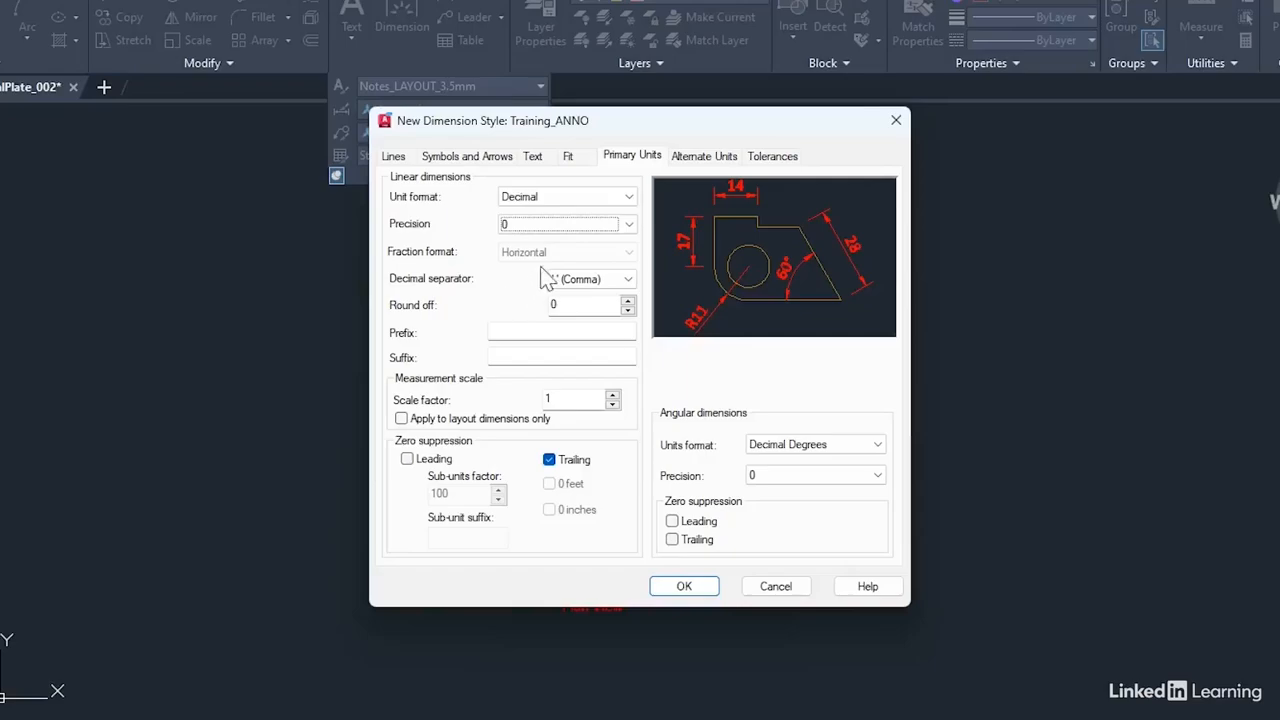
Try the Comma and Space decimal separators for linear dimensions and settle on Period.
{"action": "left_click", "coordinate": [628, 281]}
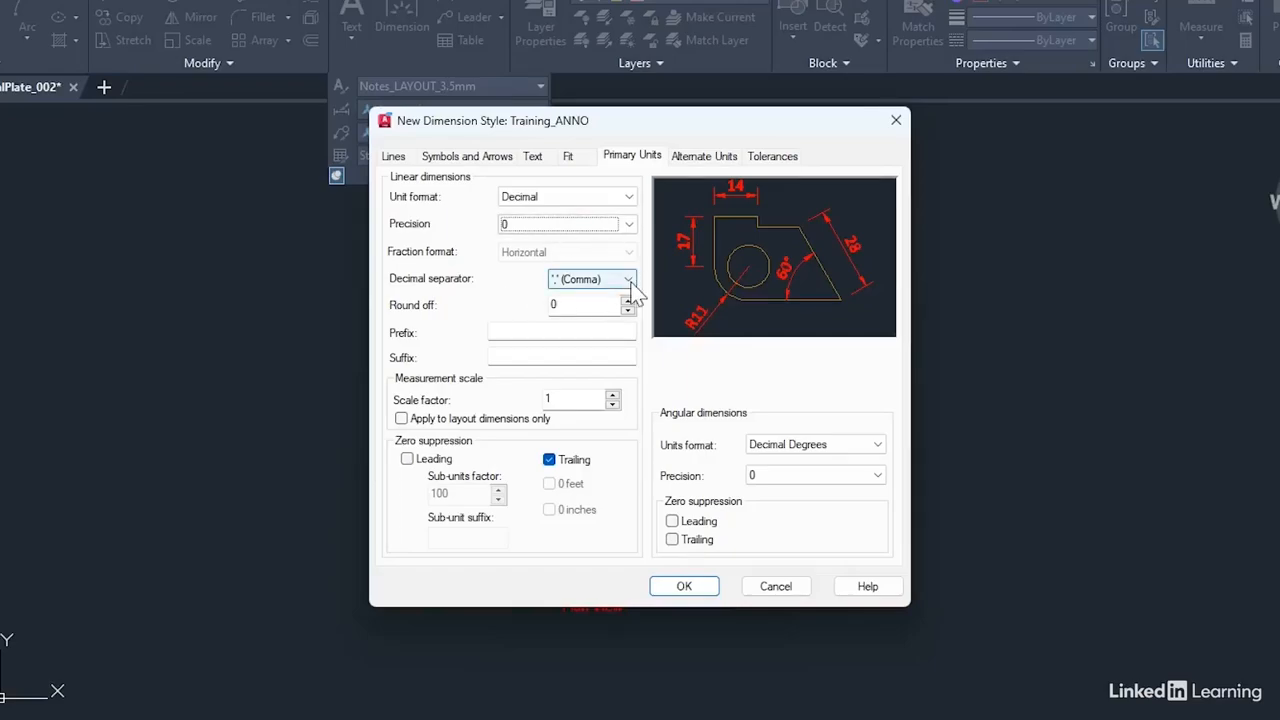
{"action": "left_click", "coordinate": [629, 283]}
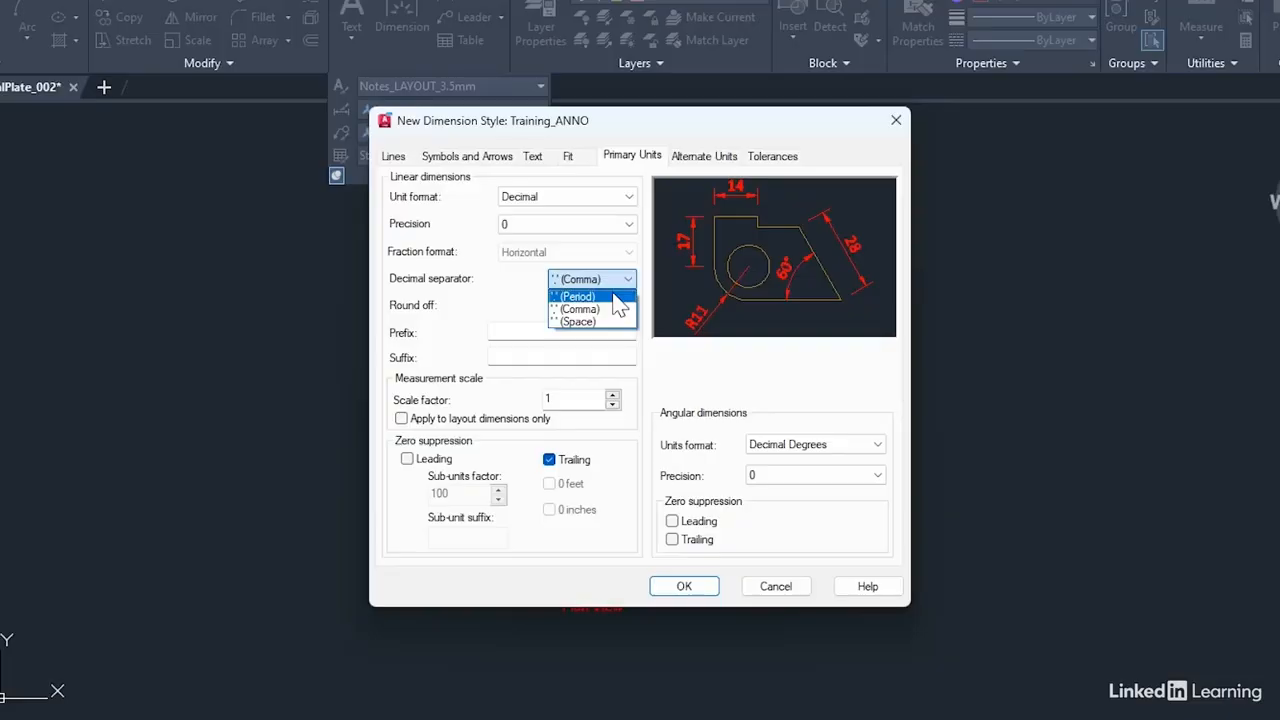
{"action": "left_click", "coordinate": [609, 312]}
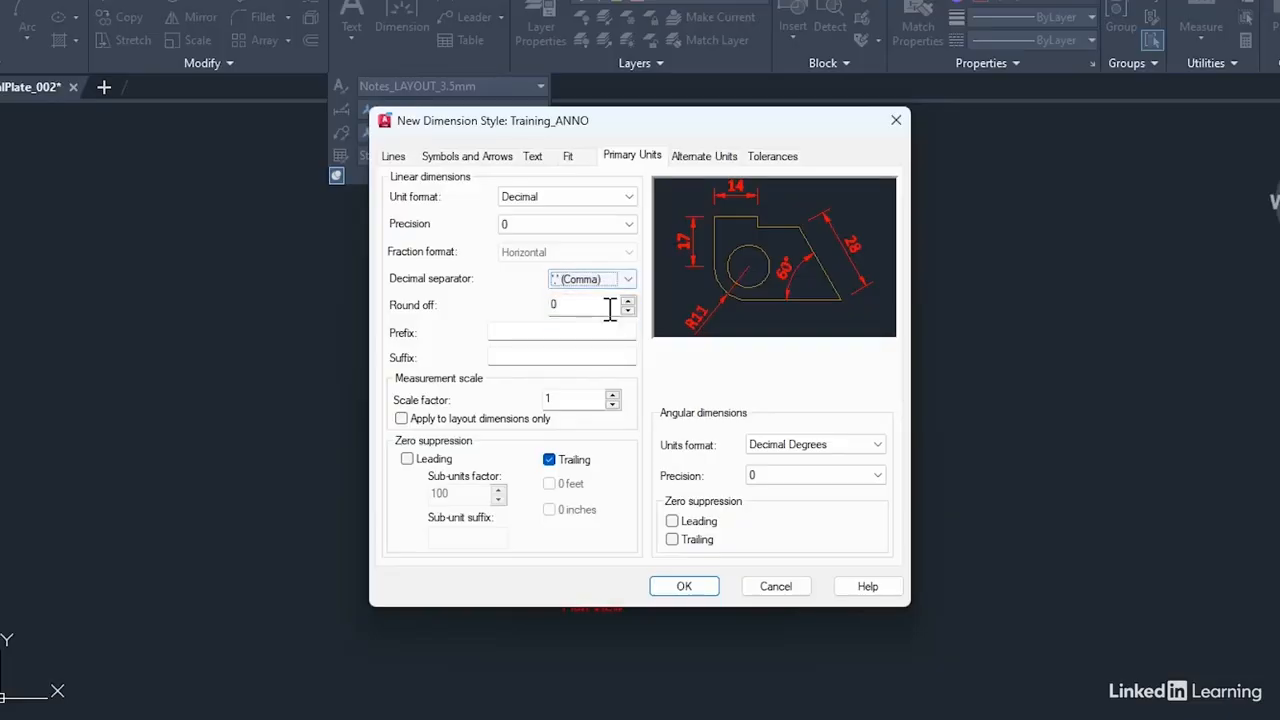
{"action": "left_click", "coordinate": [628, 281]}
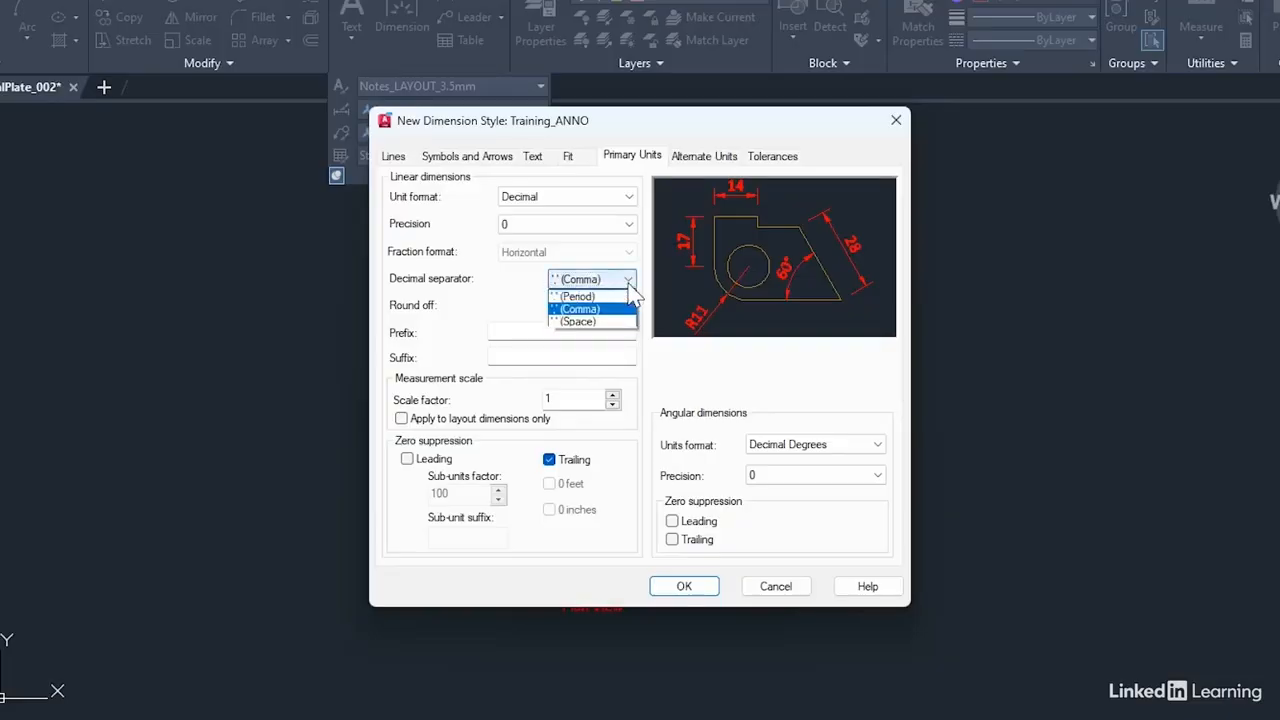
{"action": "left_click", "coordinate": [590, 321]}
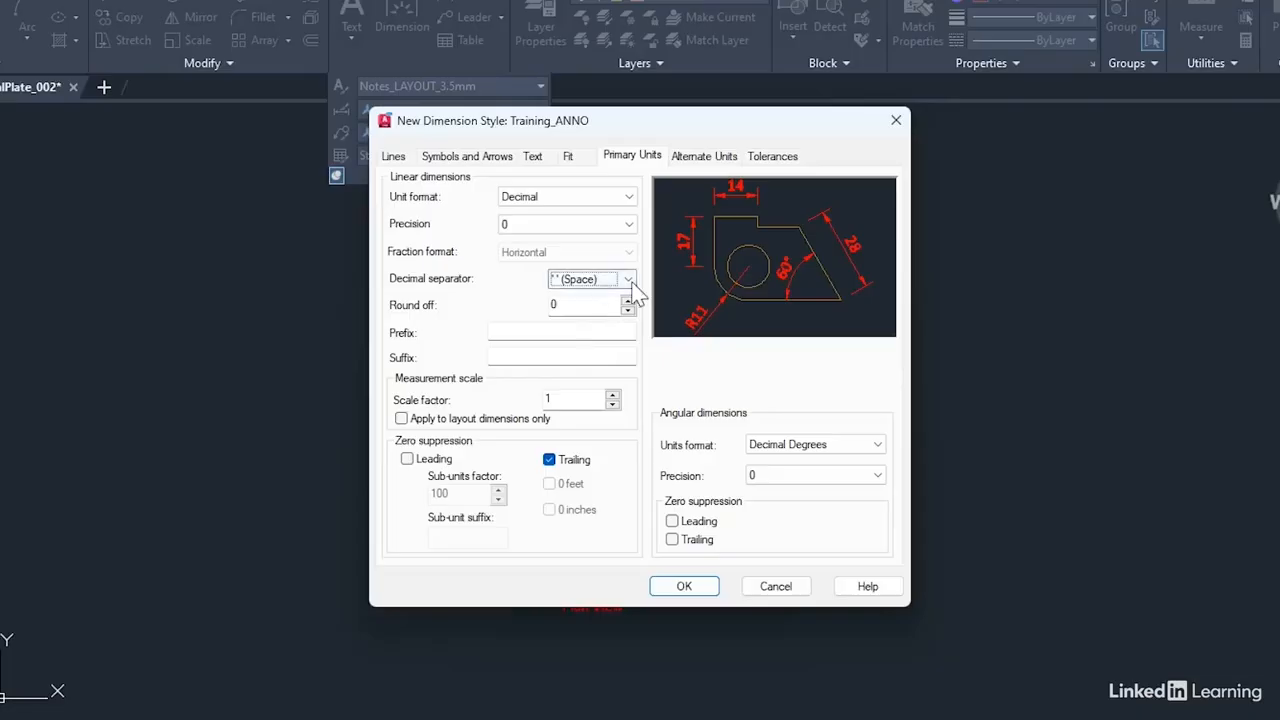
{"action": "left_click", "coordinate": [626, 283]}
{"action": "left_click", "coordinate": [586, 296]}
Preview the Period separator with a linear precision of 0.0 and restore the precision to 0.
{"action": "left_click", "coordinate": [628, 224]}
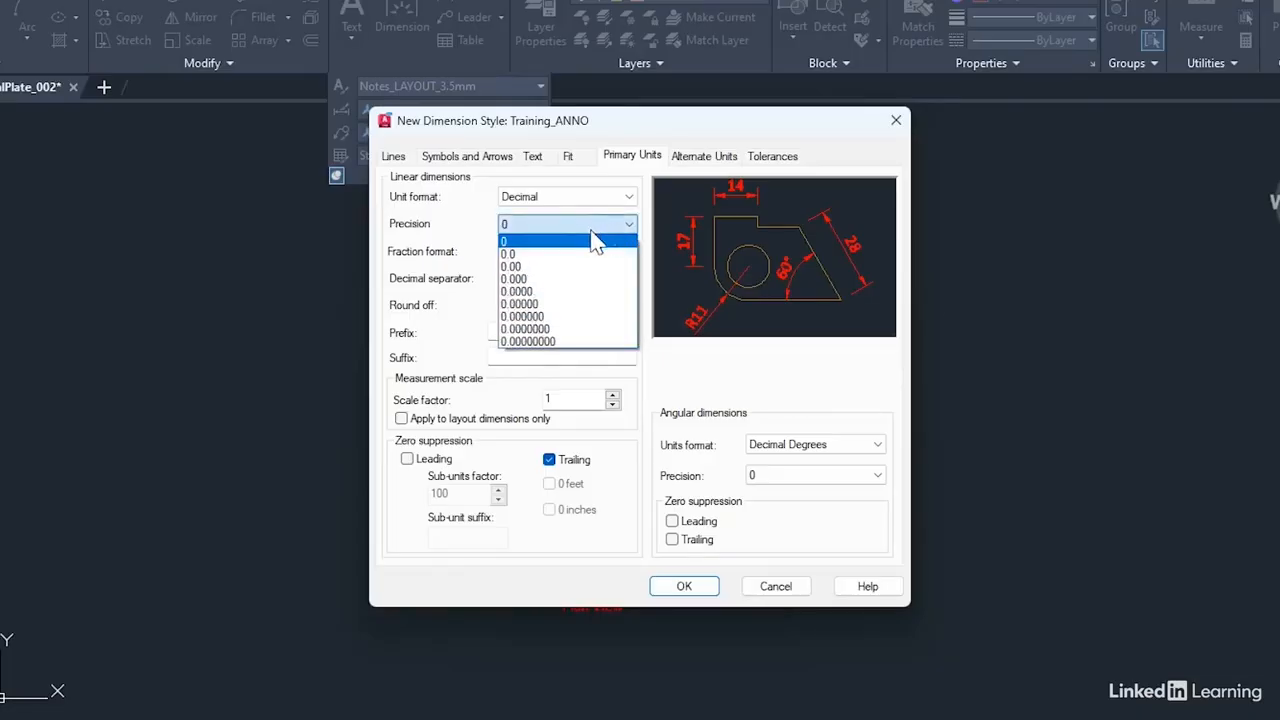
{"action": "left_click", "coordinate": [537, 253]}
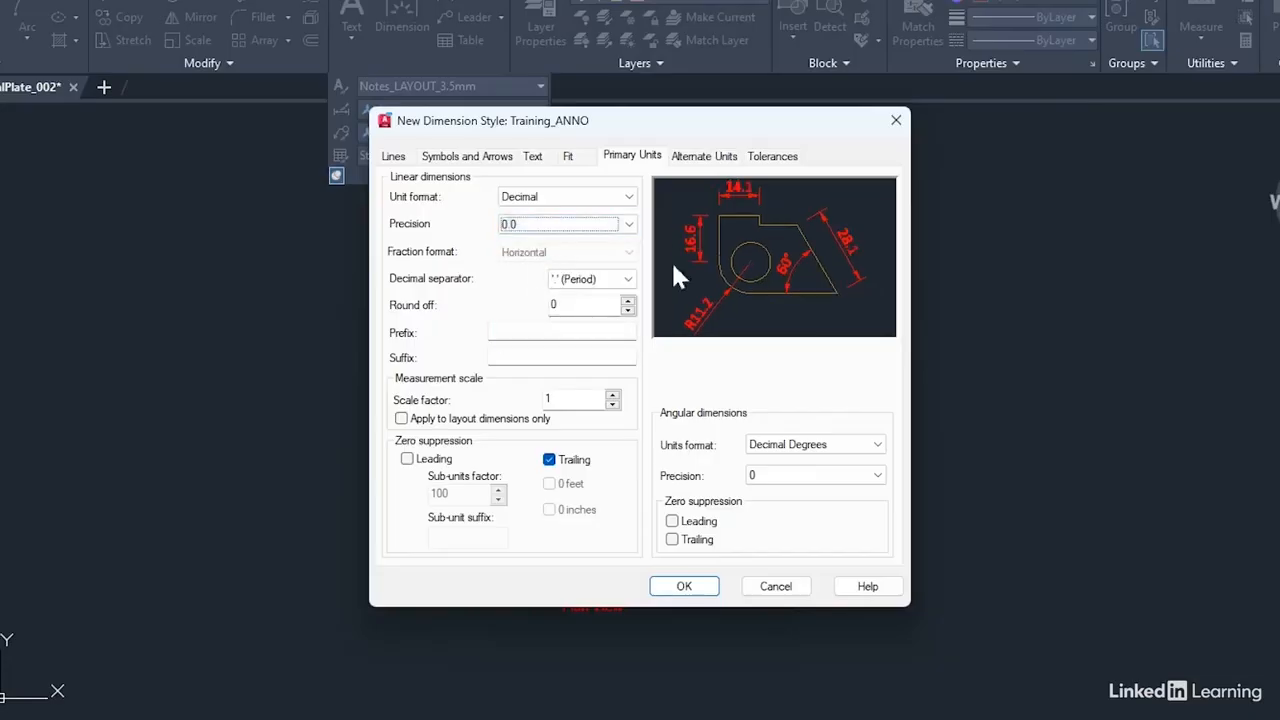
{"action": "left_click", "coordinate": [628, 224]}
{"action": "left_click", "coordinate": [512, 239]}
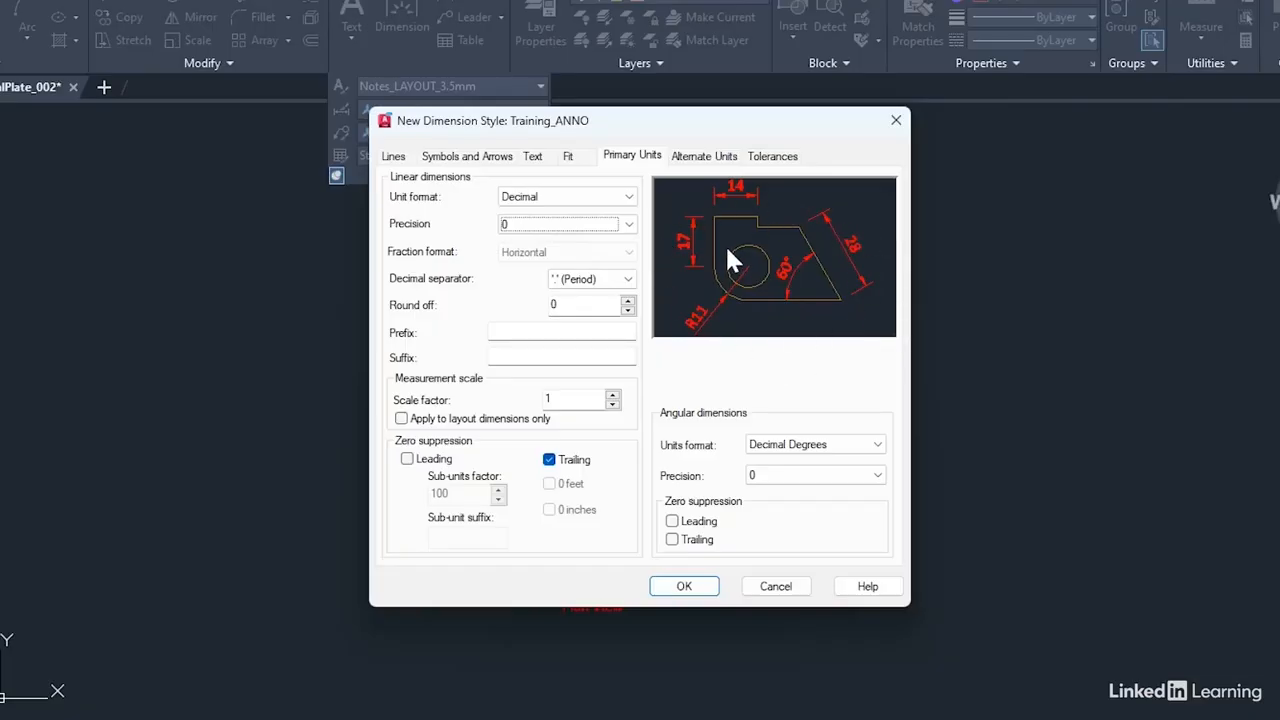
Add the suffix mm to the linear dimensions of the style.
{"action": "left_click", "coordinate": [509, 358]}
{"action": "type", "text": "mm"}
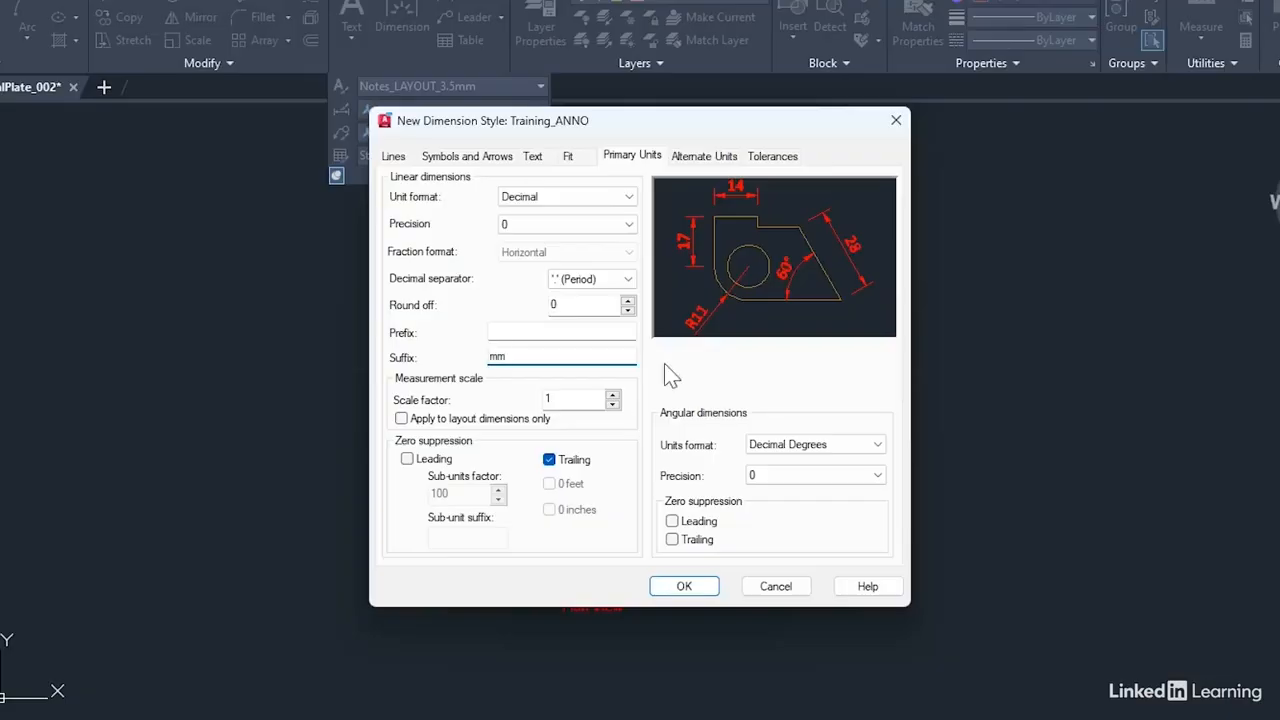
{"action": "key", "text": "Tab"}
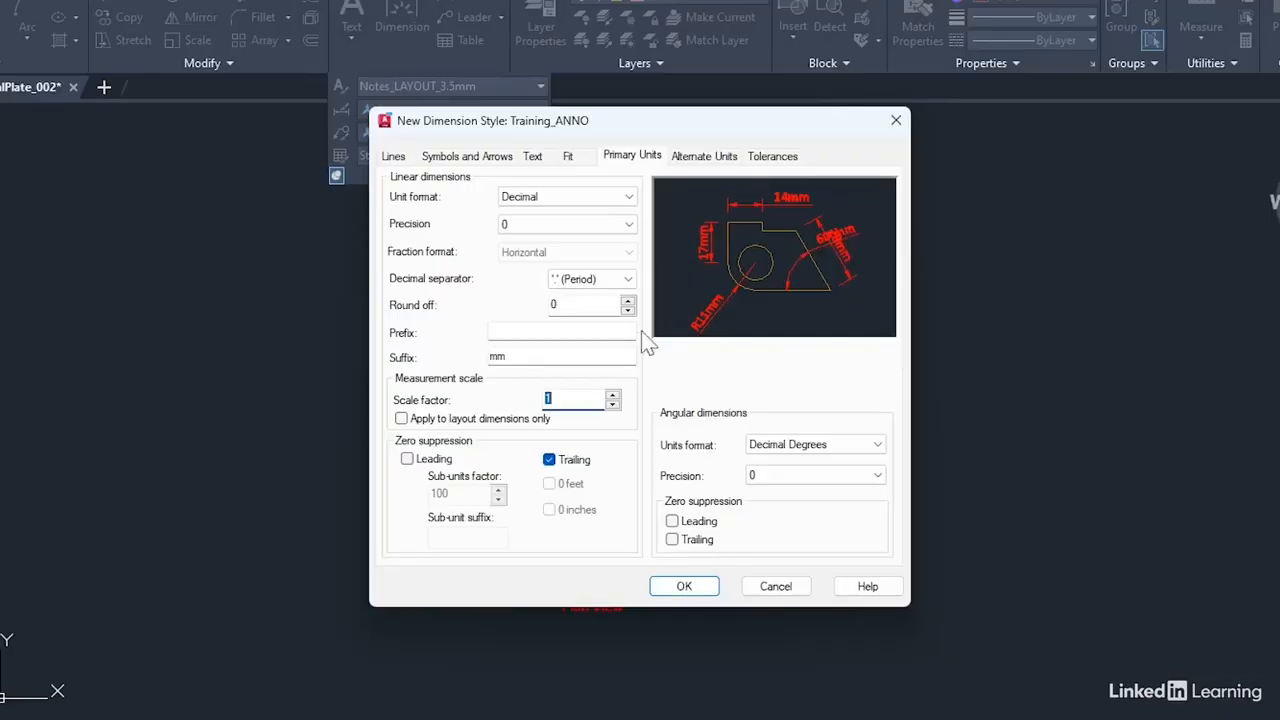
Remove the mm suffix from the linear dimensions and suppress trailing zeros in the angular dimensions.
{"action": "double_click", "coordinate": [529, 357]}
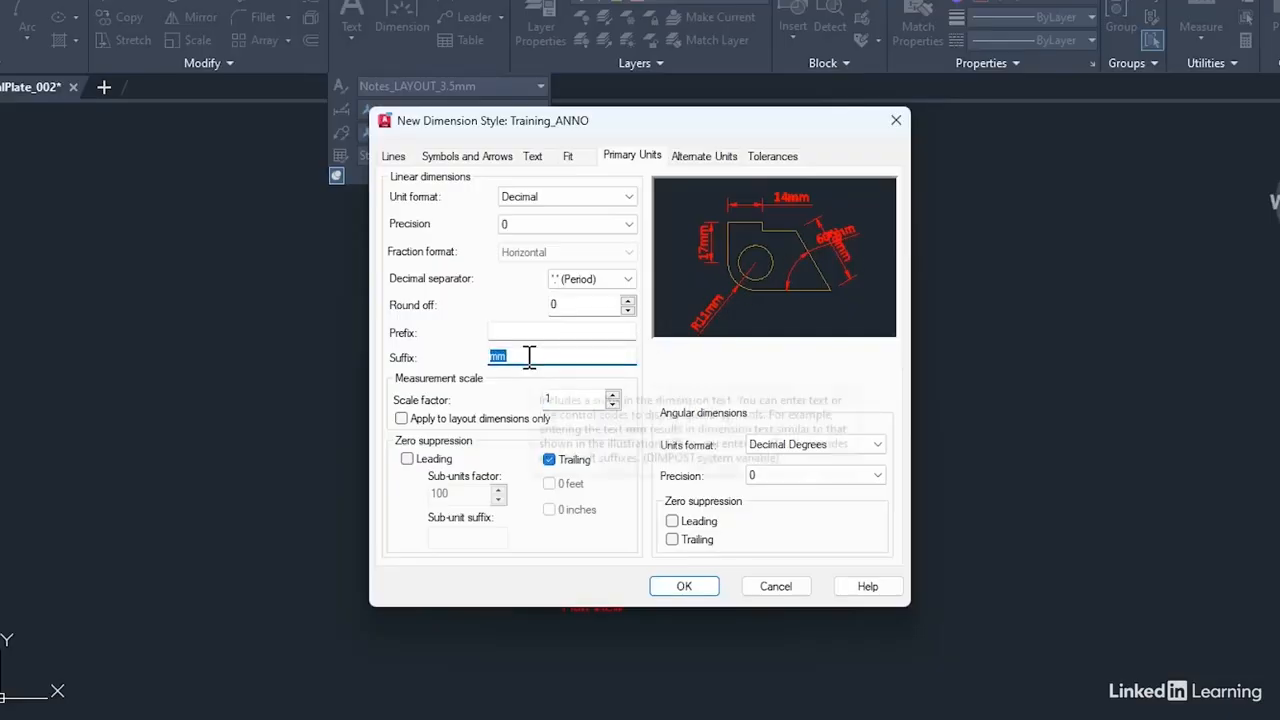
{"action": "key", "text": "BackSpace"}
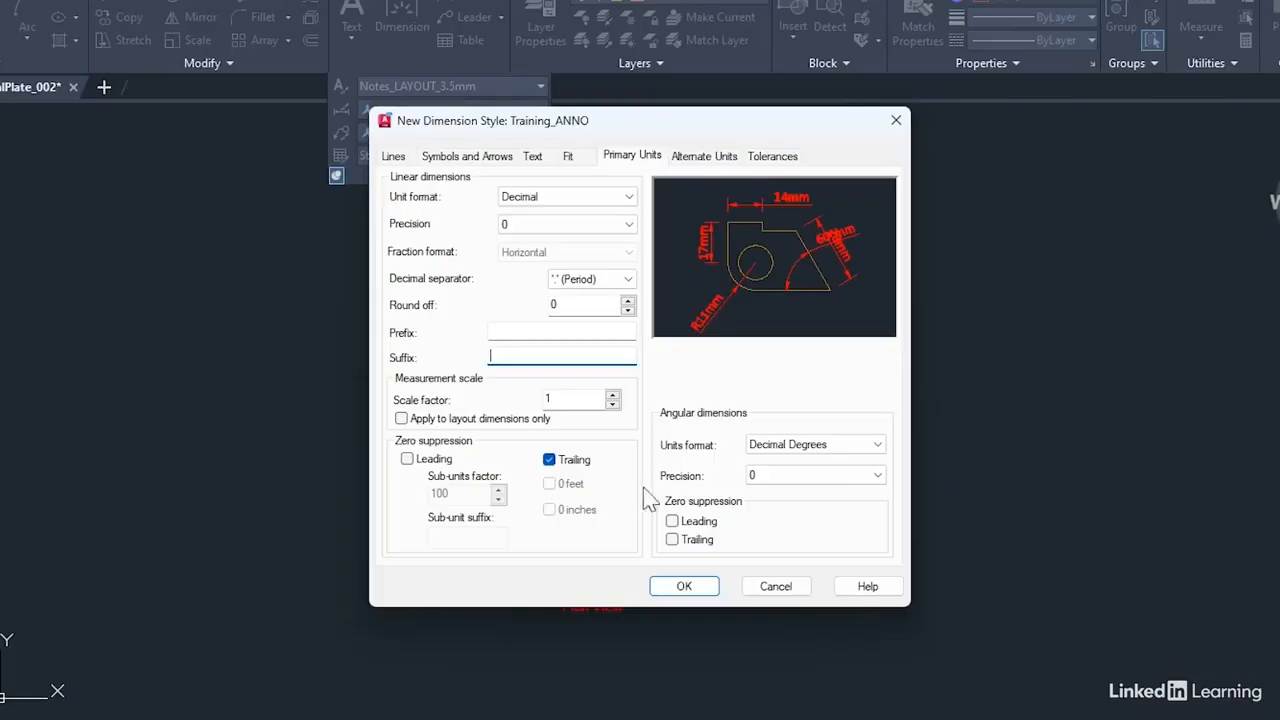
{"action": "left_click", "coordinate": [672, 540]}
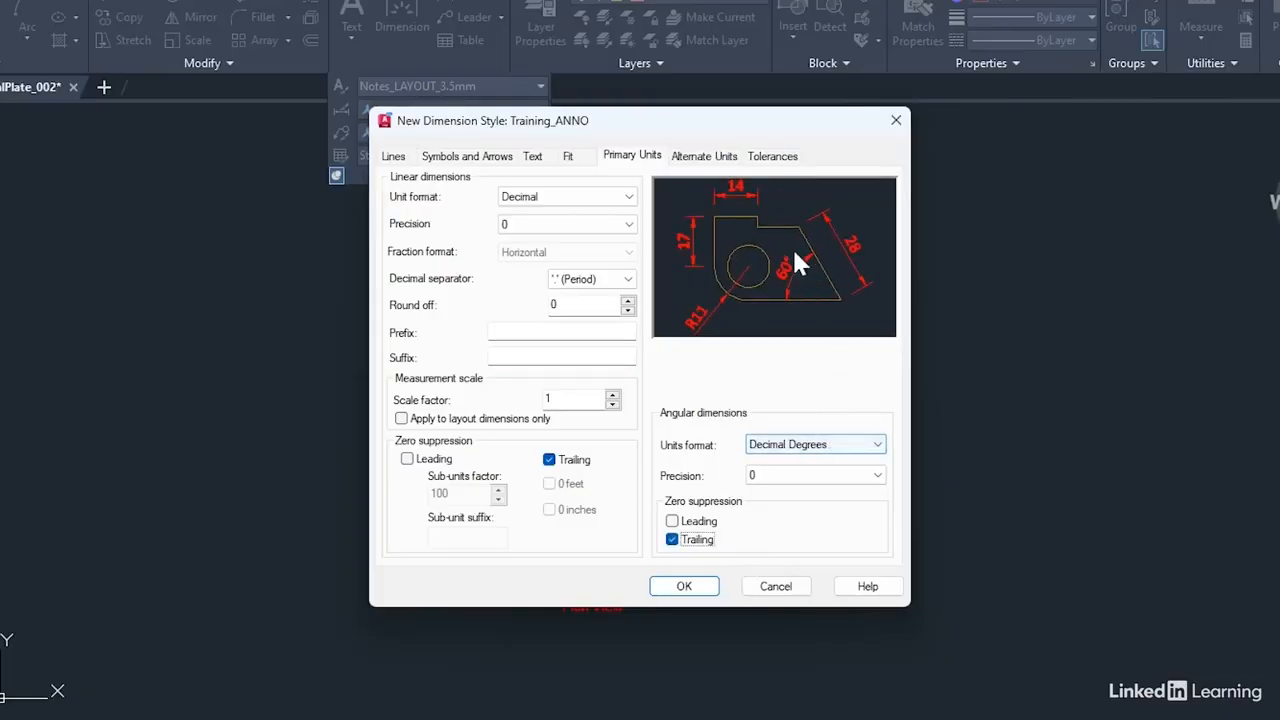
Set the angular dimension precision to 0.0, trying it without trailing zero suppression before turning that suppression back on.
{"action": "left_click", "coordinate": [781, 476]}
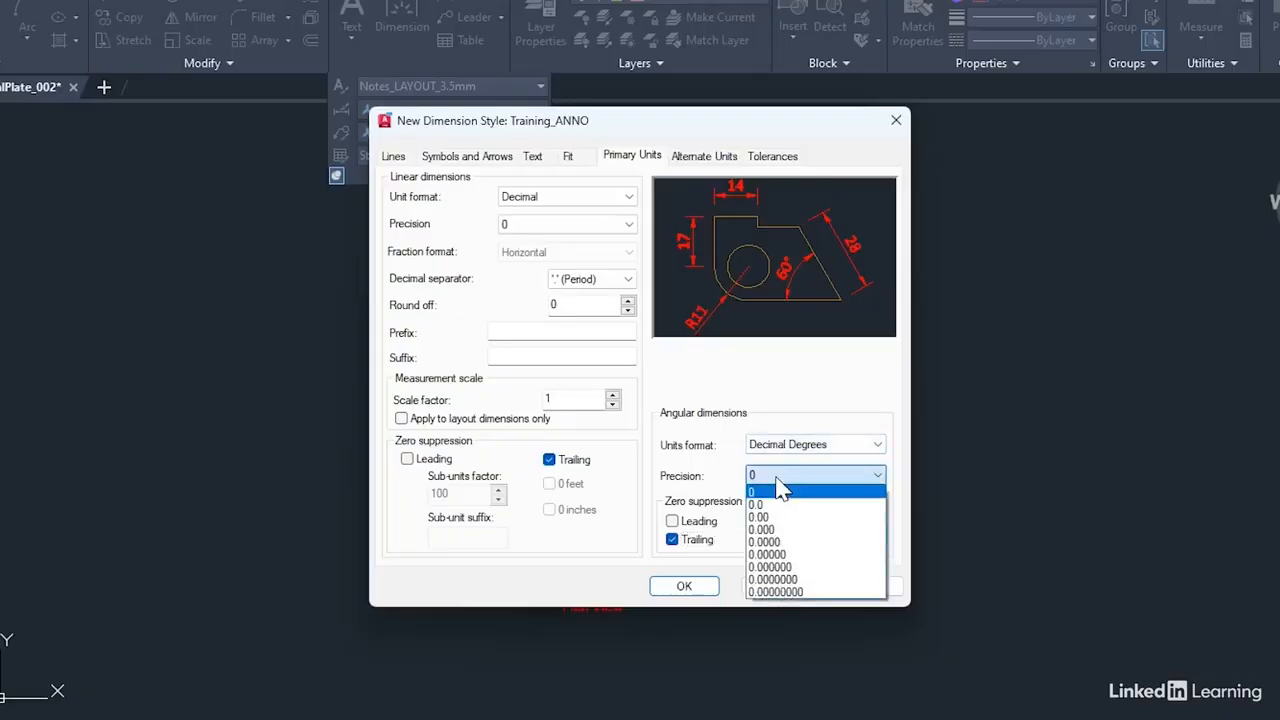
{"action": "left_click", "coordinate": [779, 494]}
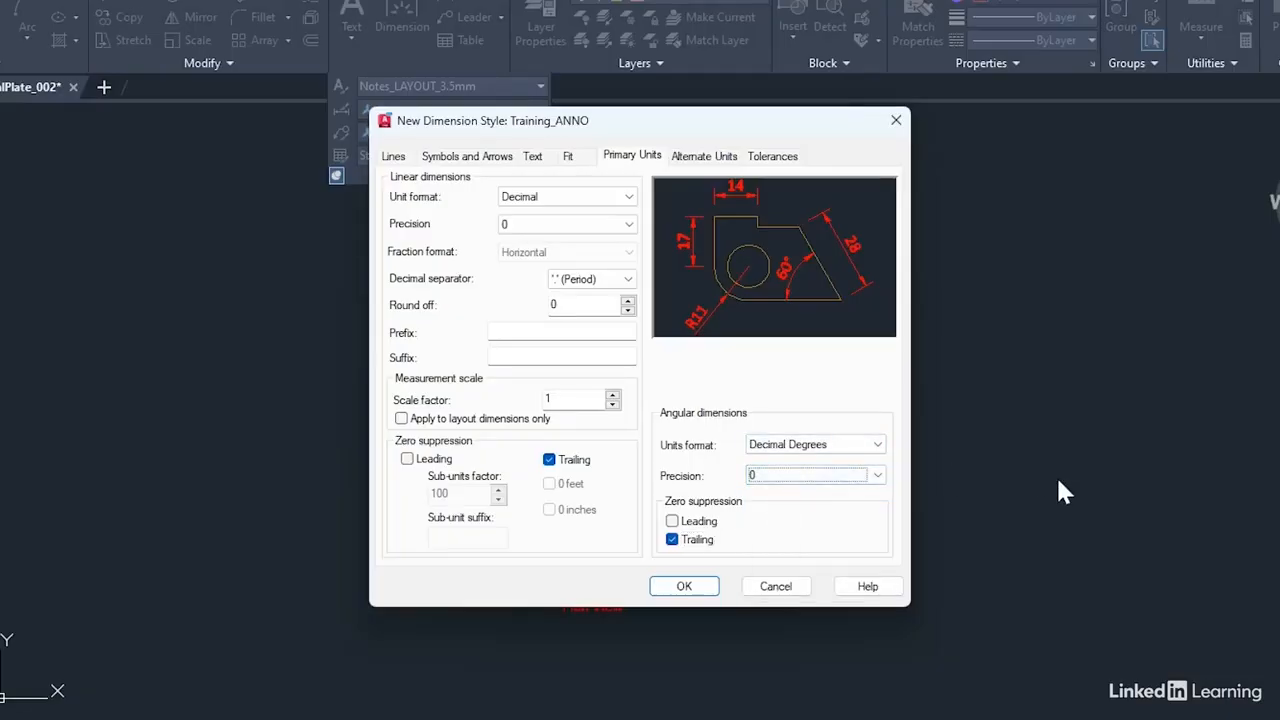
{"action": "left_click", "coordinate": [877, 476]}
{"action": "left_click", "coordinate": [806, 505]}
{"action": "left_click", "coordinate": [672, 540]}
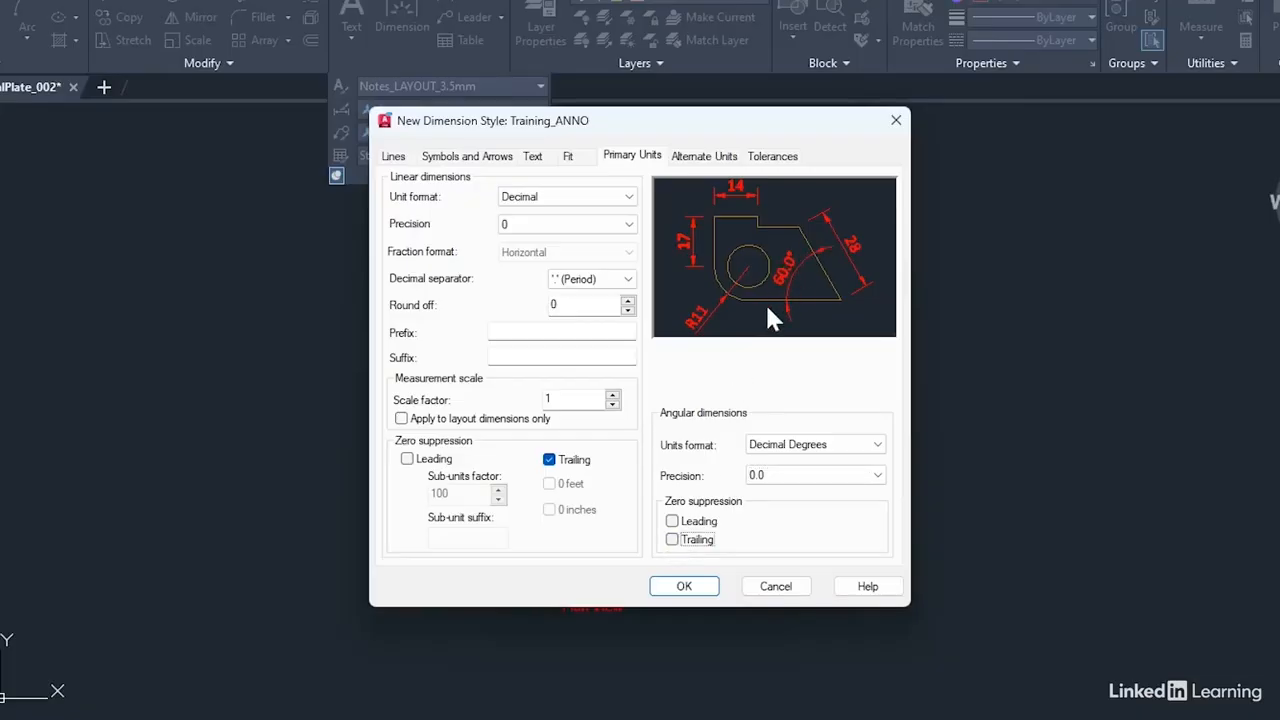
{"action": "left_click", "coordinate": [672, 539]}
Try displaying alternate units in the Architectural Stacked format and turn the alternate units display off again.
{"action": "left_click", "coordinate": [705, 156]}
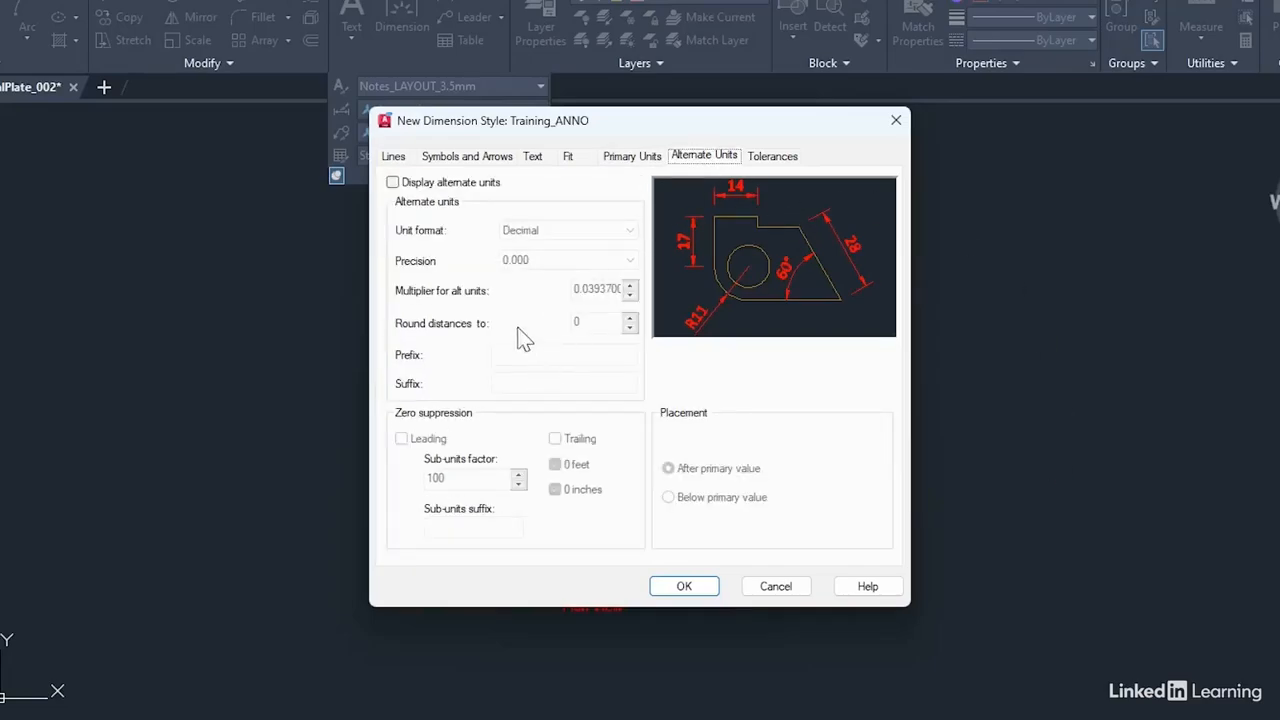
{"action": "left_click", "coordinate": [392, 182]}
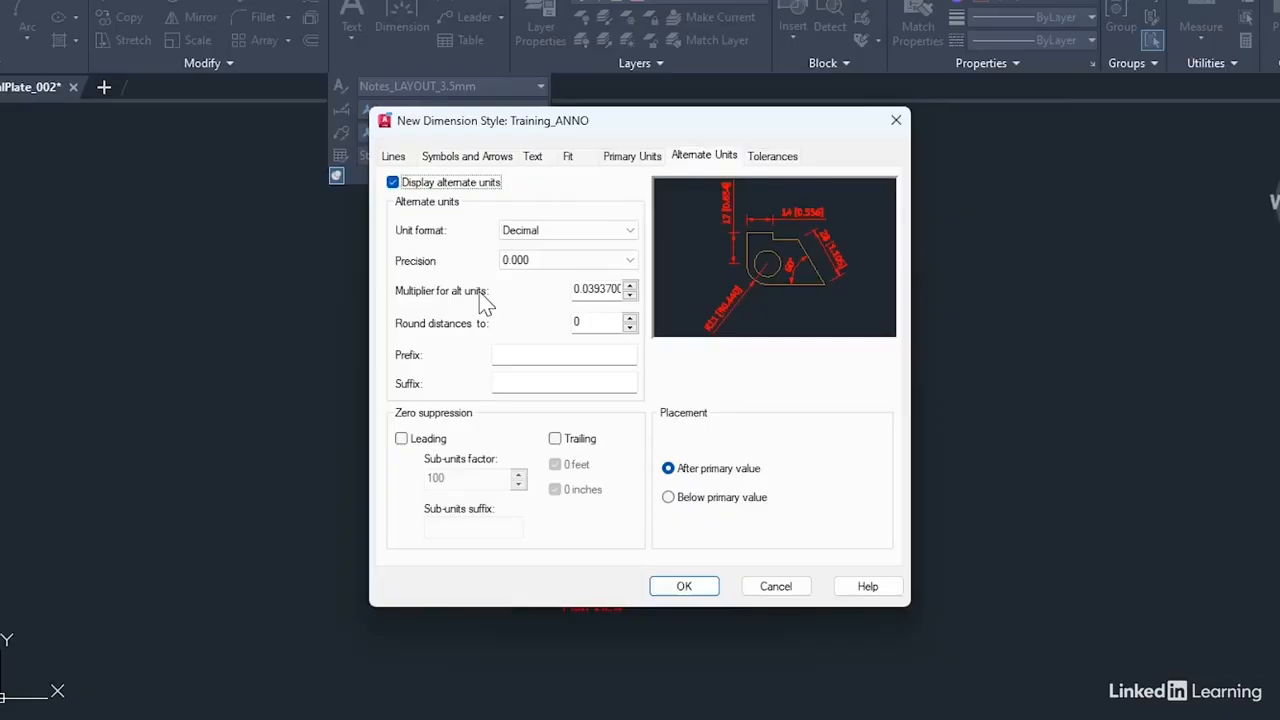
{"action": "left_click", "coordinate": [556, 231]}
{"action": "left_click", "coordinate": [551, 288]}
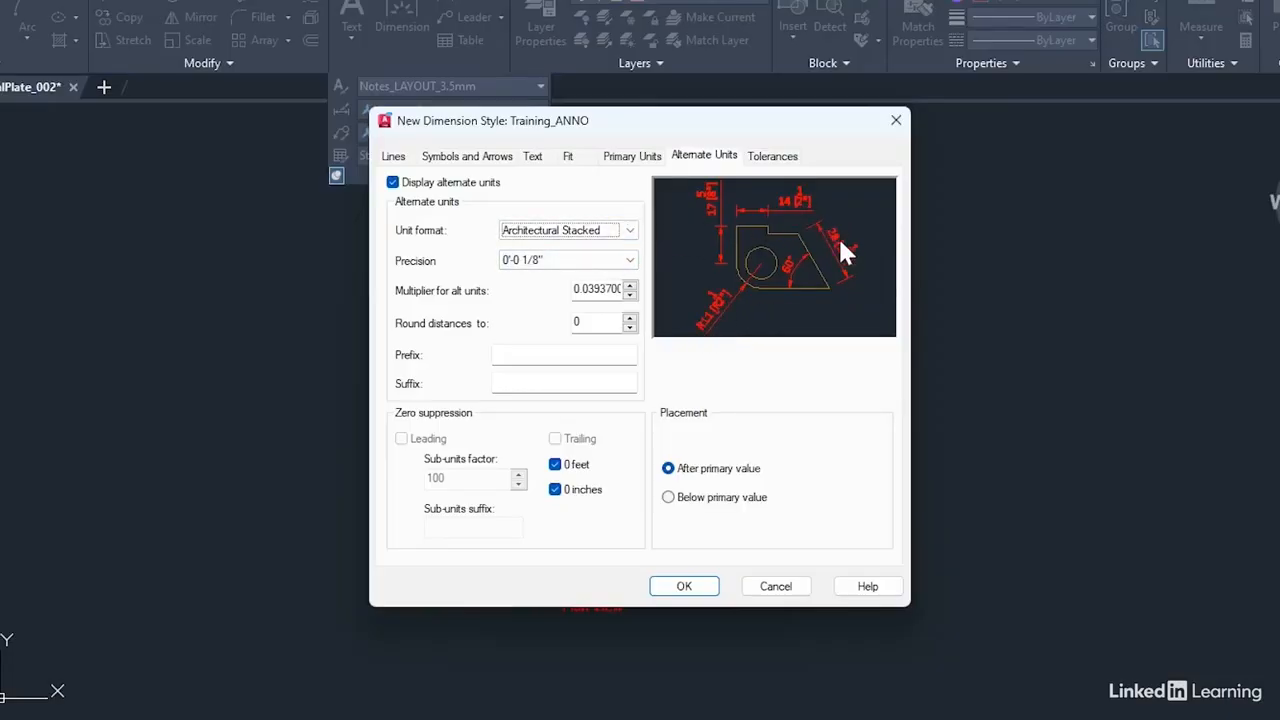
{"action": "left_click", "coordinate": [393, 184]}
Preview the Deviation tolerance method for the style and restore the method to None.
{"action": "left_click", "coordinate": [774, 162]}
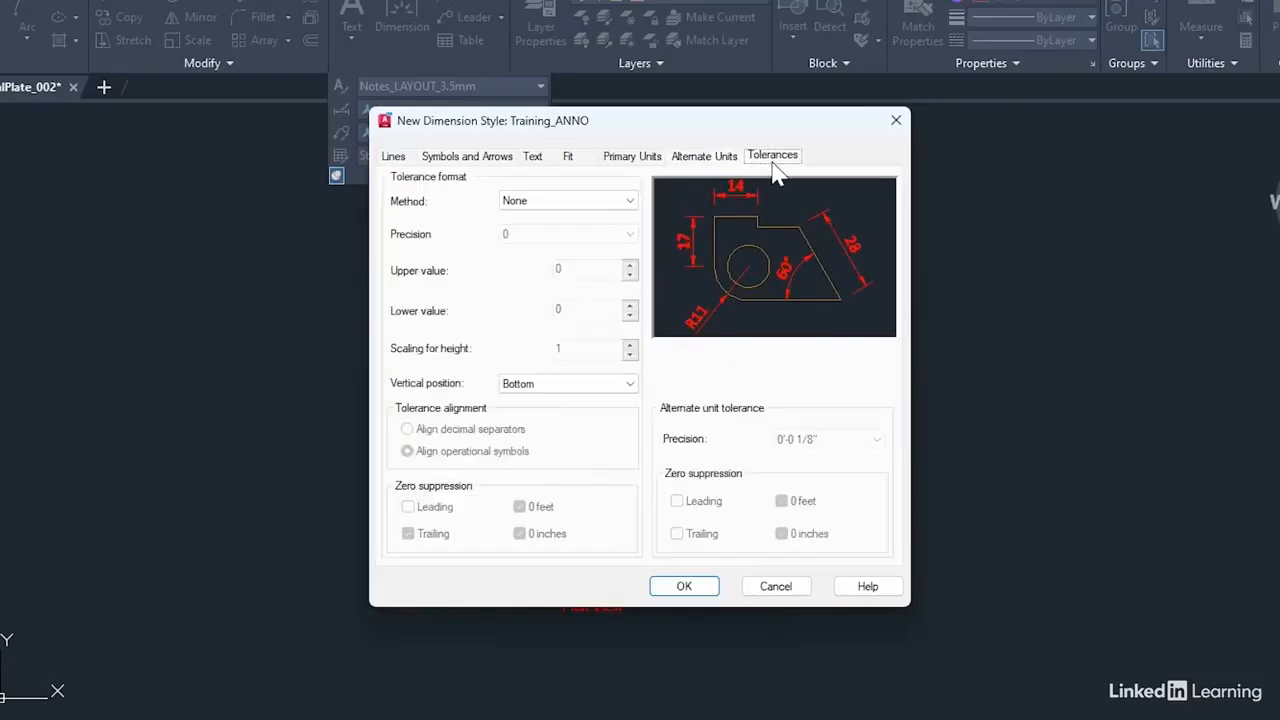
{"action": "left_click", "coordinate": [631, 202]}
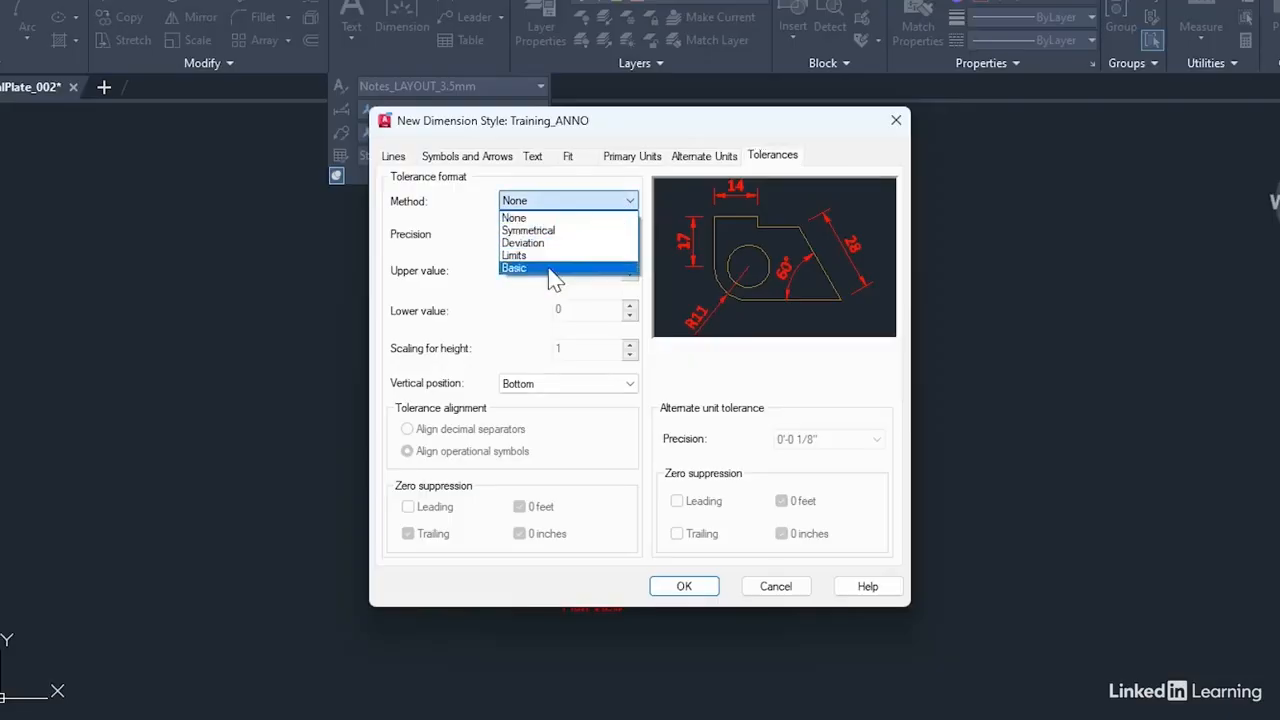
{"action": "left_click", "coordinate": [547, 243]}
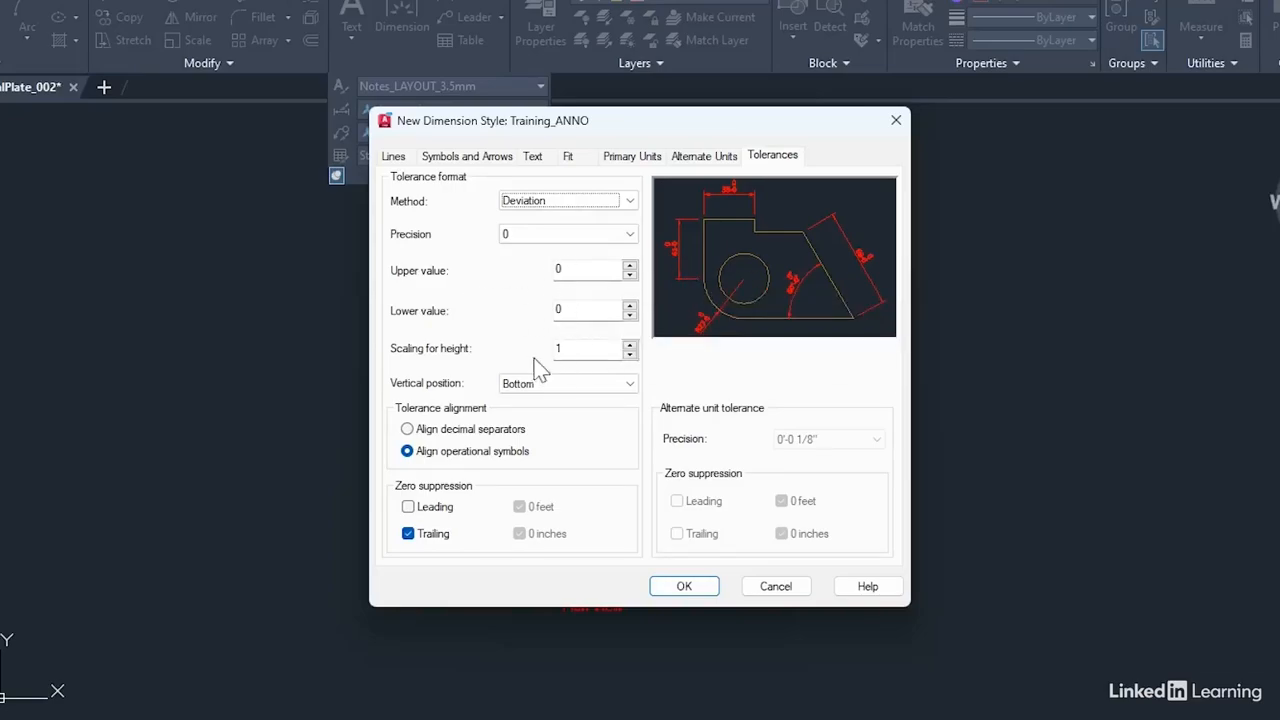
{"action": "left_click", "coordinate": [586, 203]}
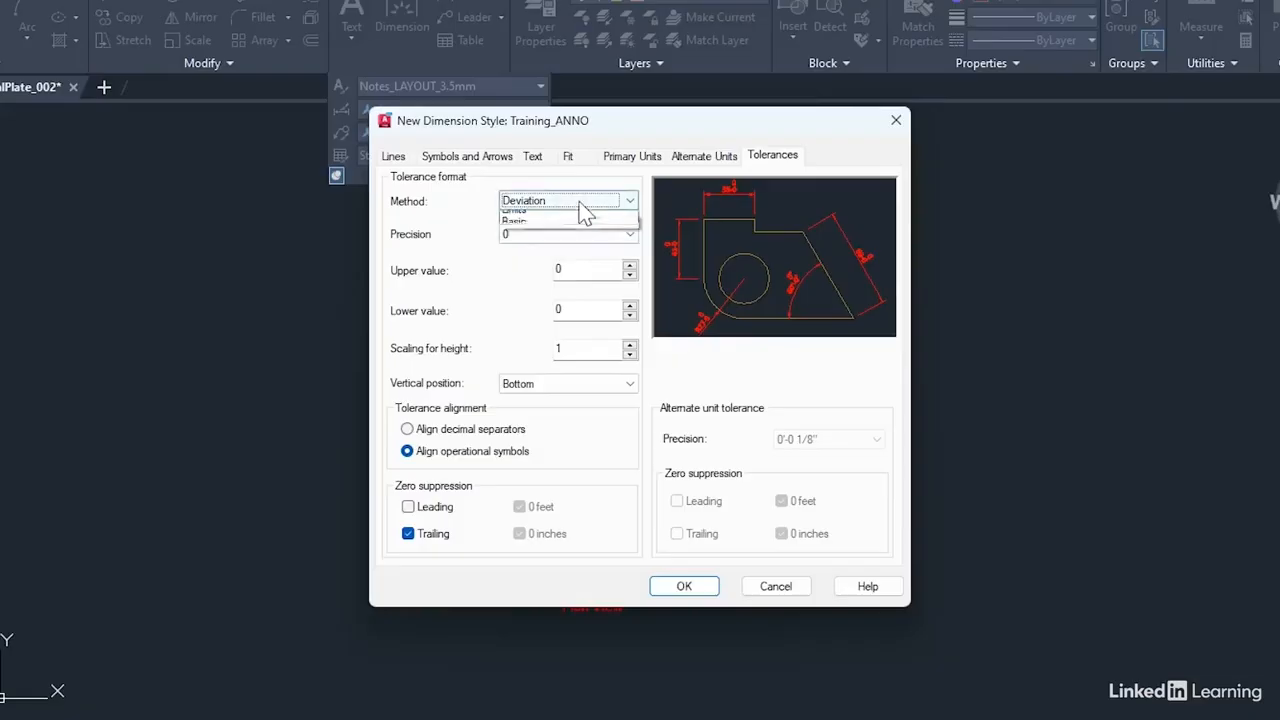
{"action": "left_click", "coordinate": [516, 218]}
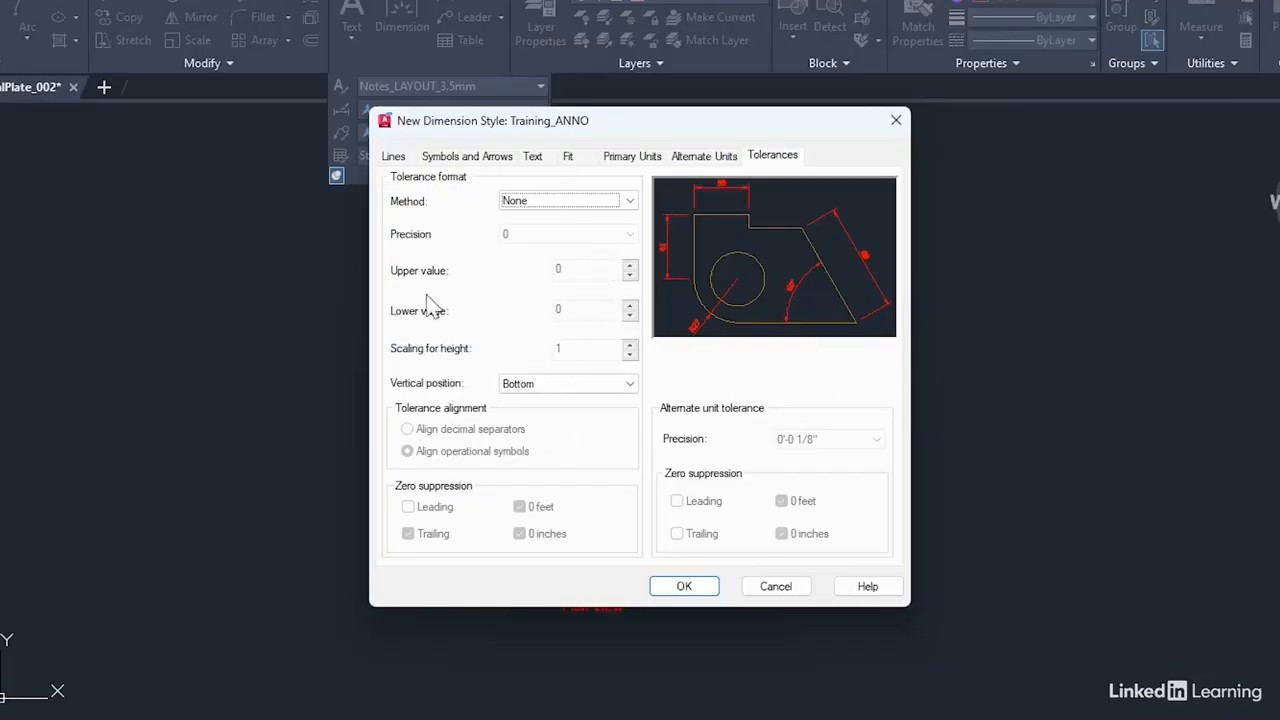
Save the Training_ANNO dimension style settings and make it the current dimension style of the drawing.
{"action": "left_click", "coordinate": [680, 590]}
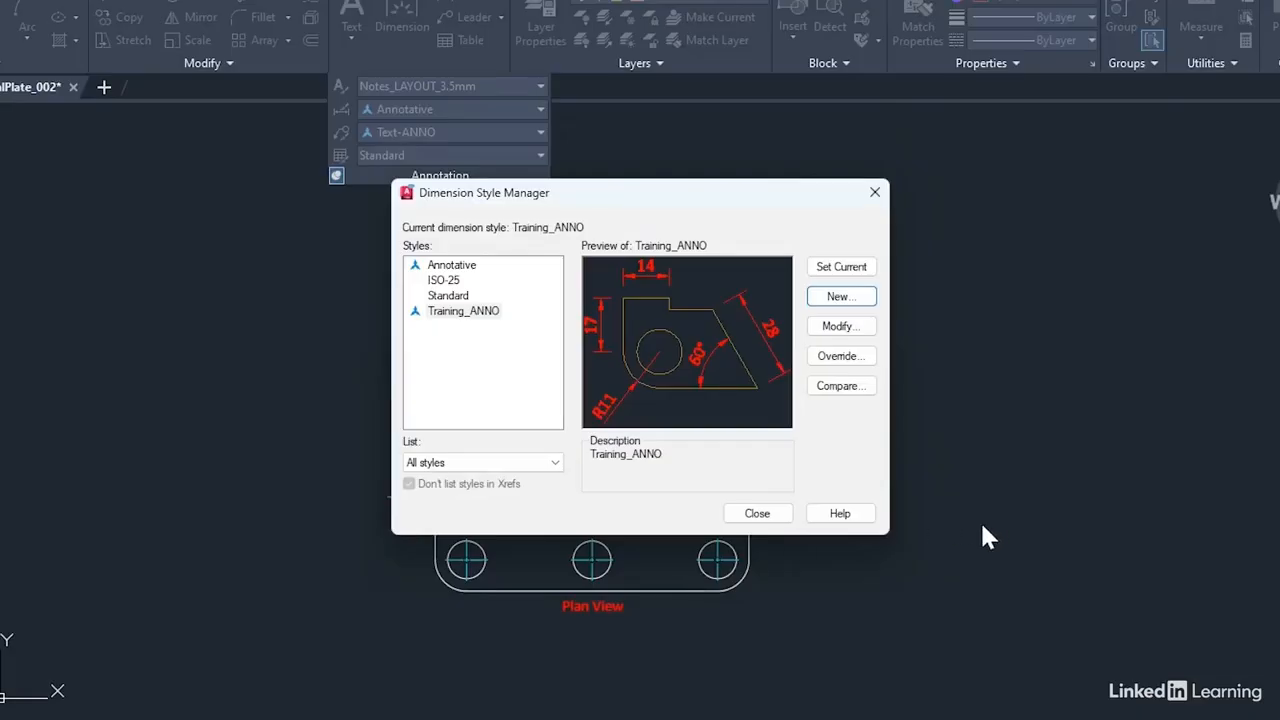
{"action": "left_click", "coordinate": [471, 313]}
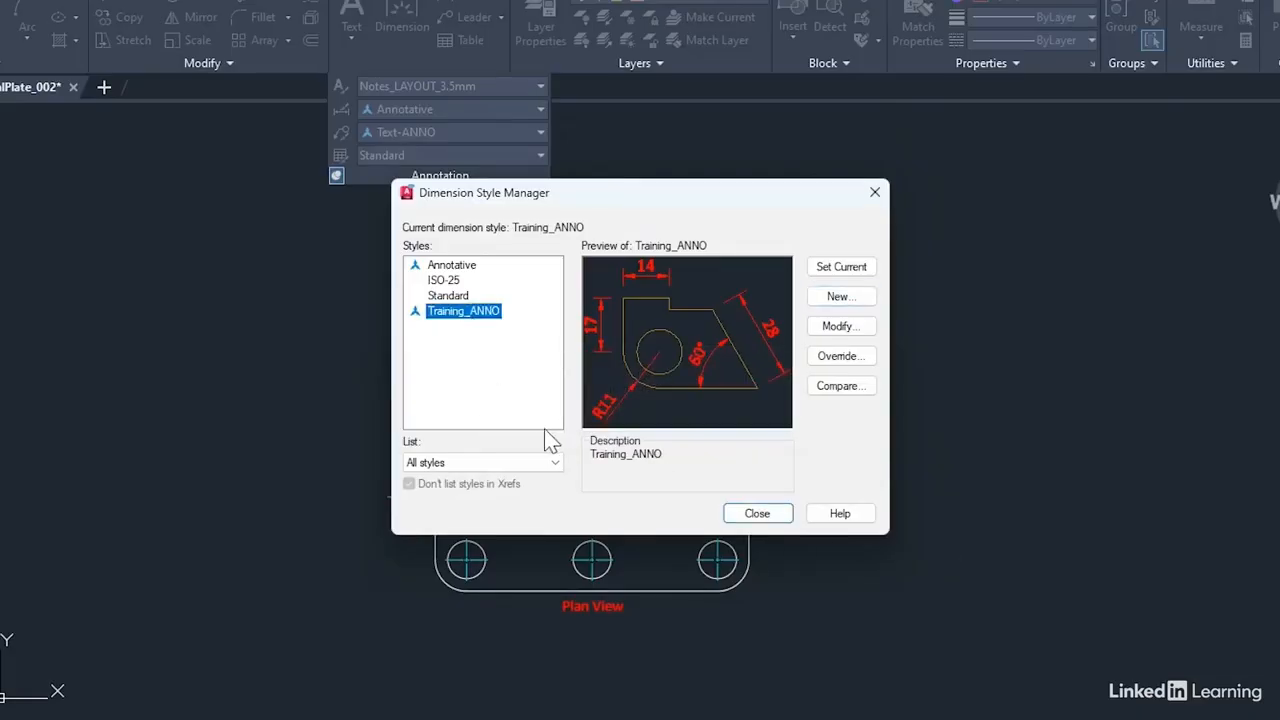
{"action": "left_click", "coordinate": [838, 268]}
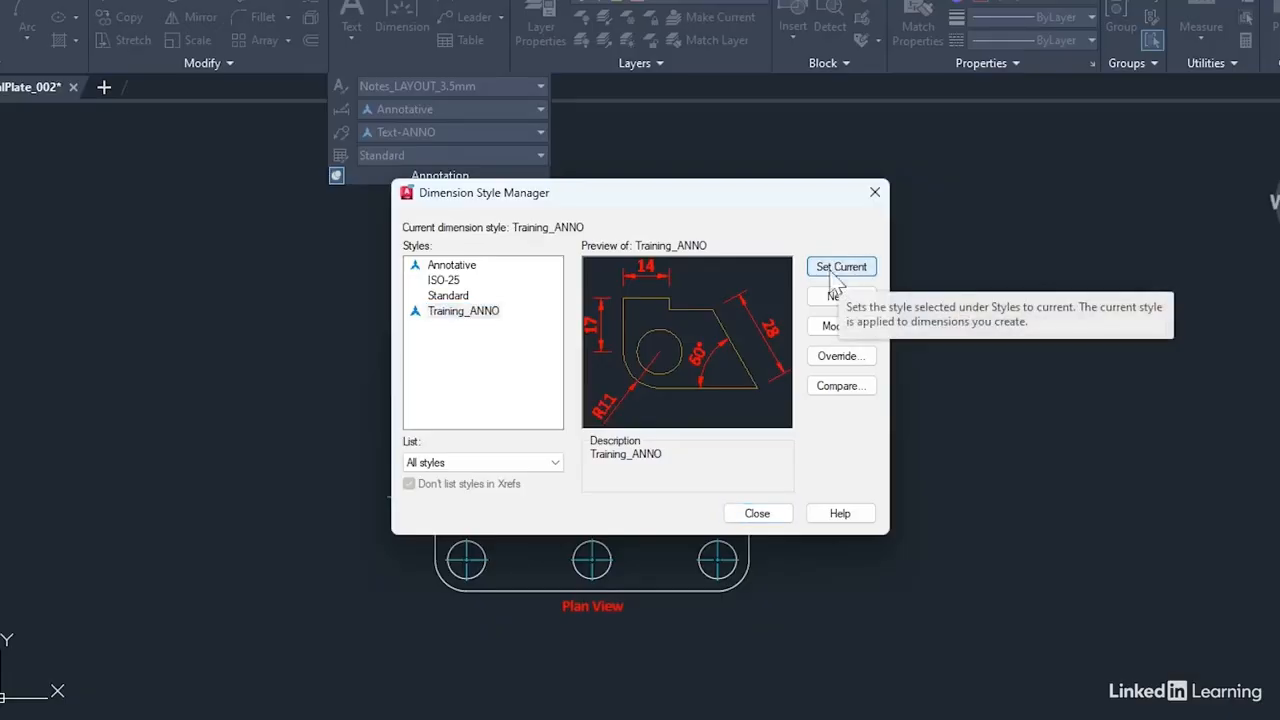
{"action": "left_click", "coordinate": [757, 513]}
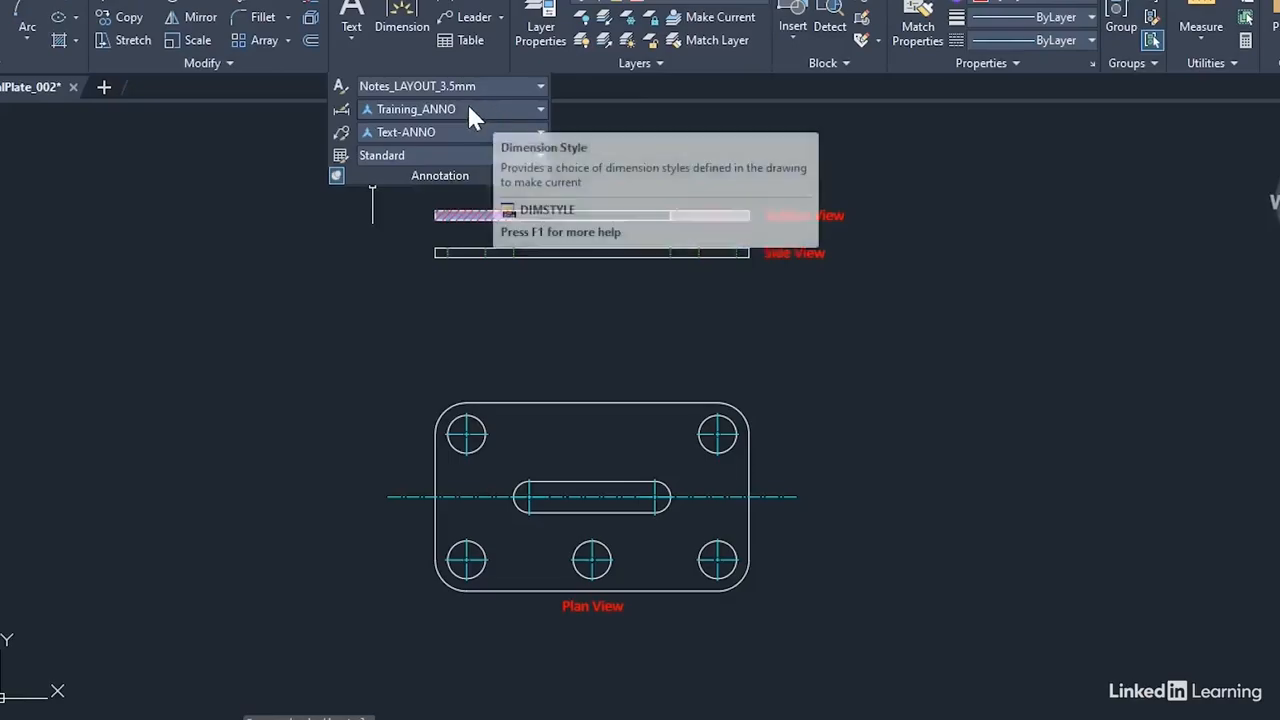
{"action": "left_click", "coordinate": [540, 109]}
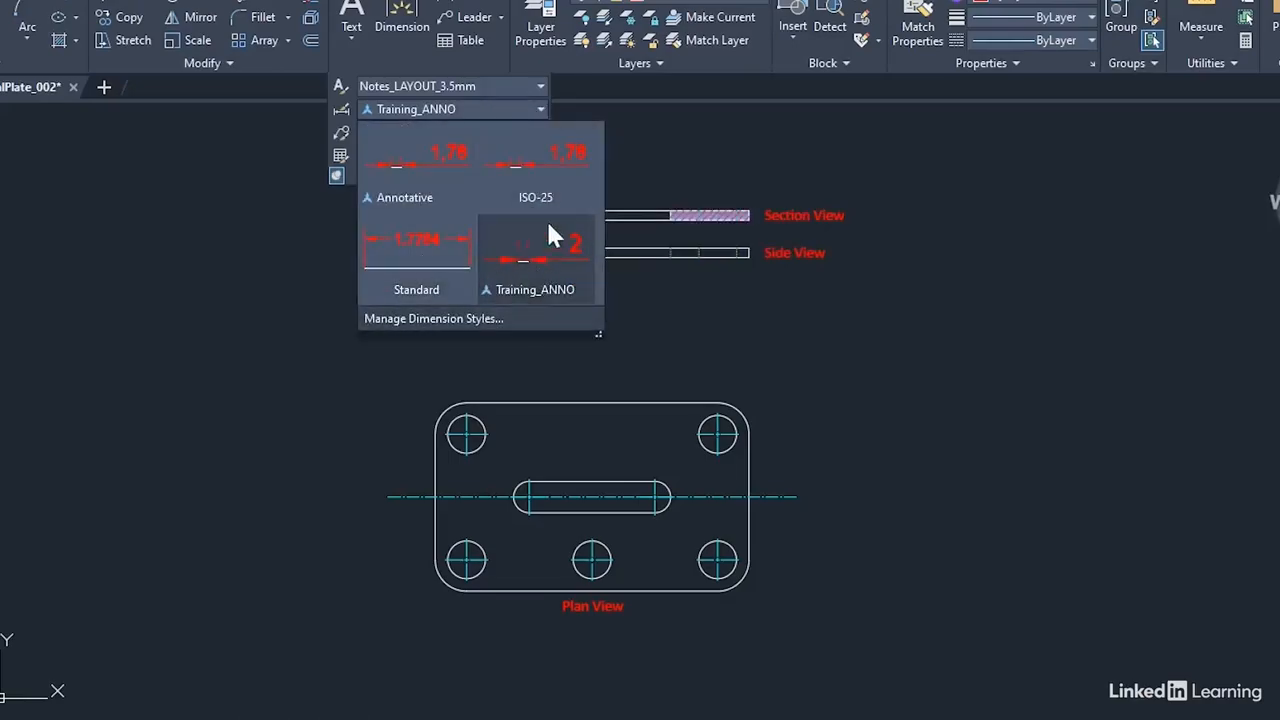
{"action": "left_click", "coordinate": [532, 281]}
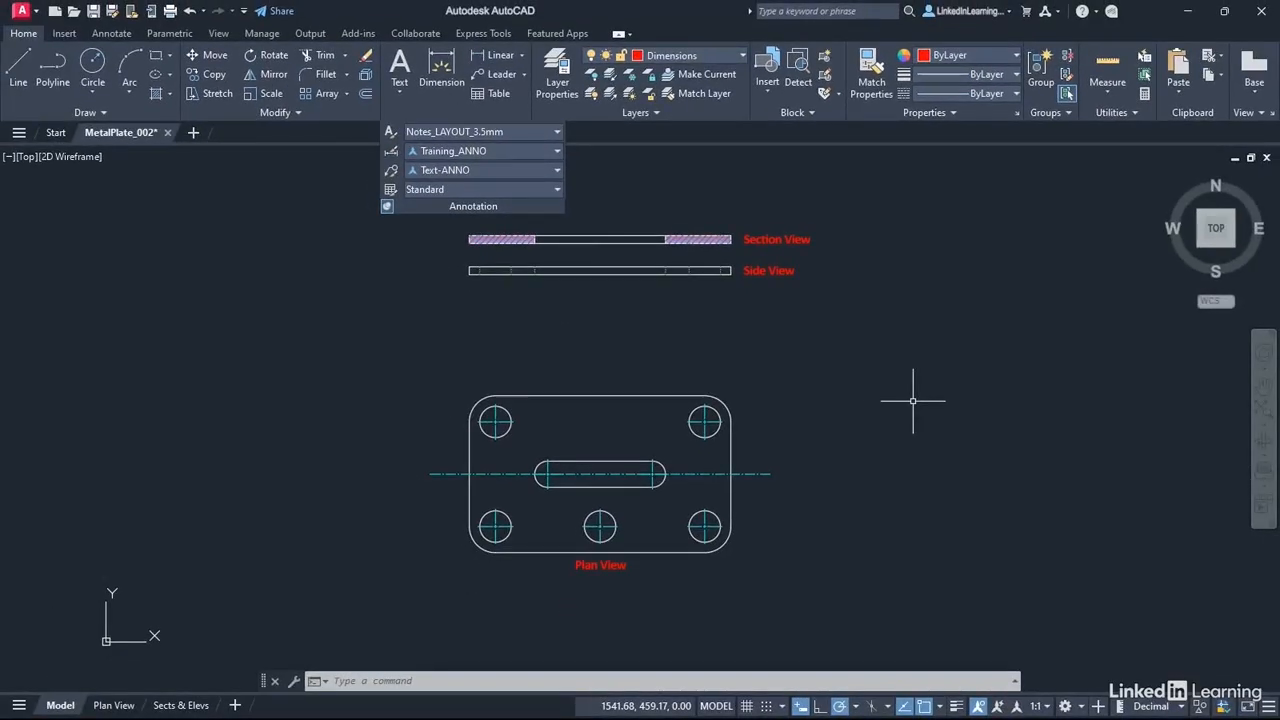